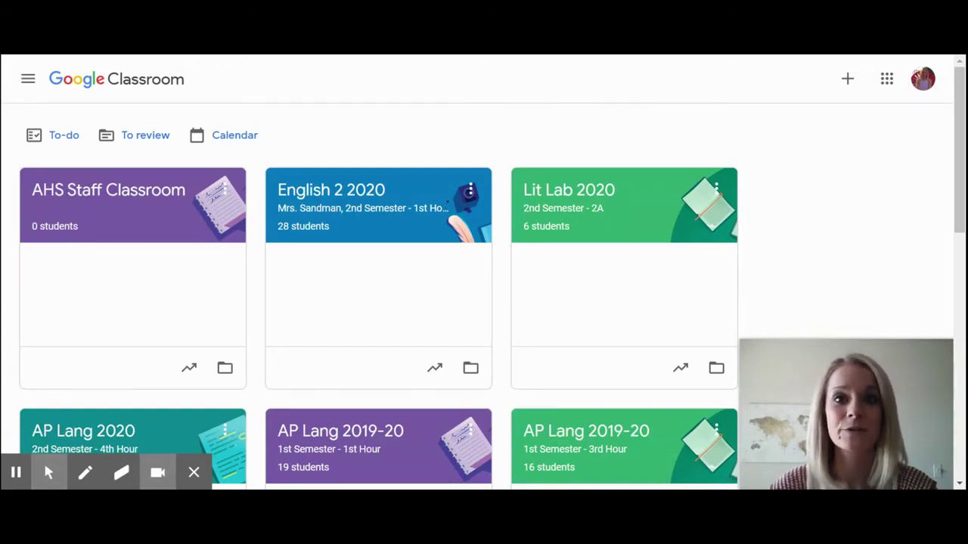
Archive the English 2 2020 class card from its three-dot menu and confirm
scroll(522, 113, down, 1)
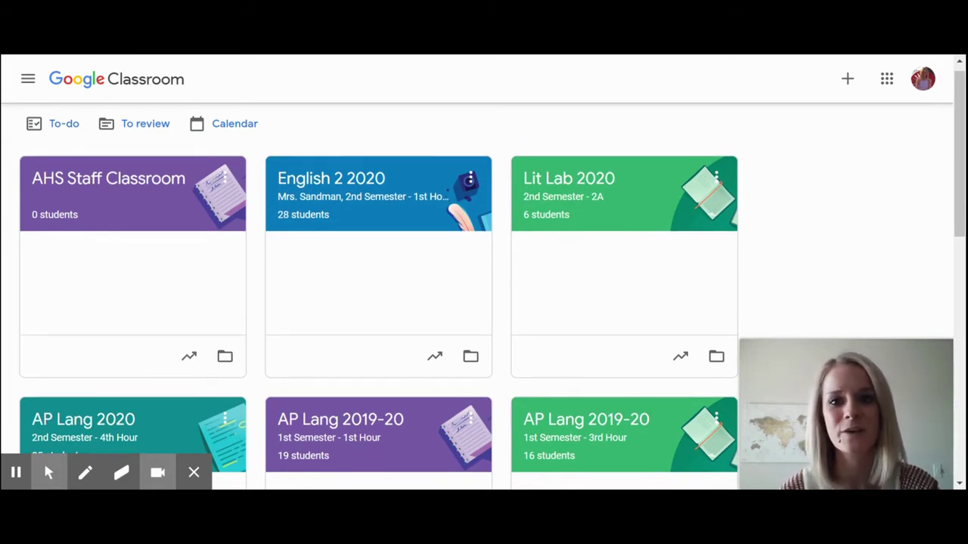
scroll(551, 90, down, 2)
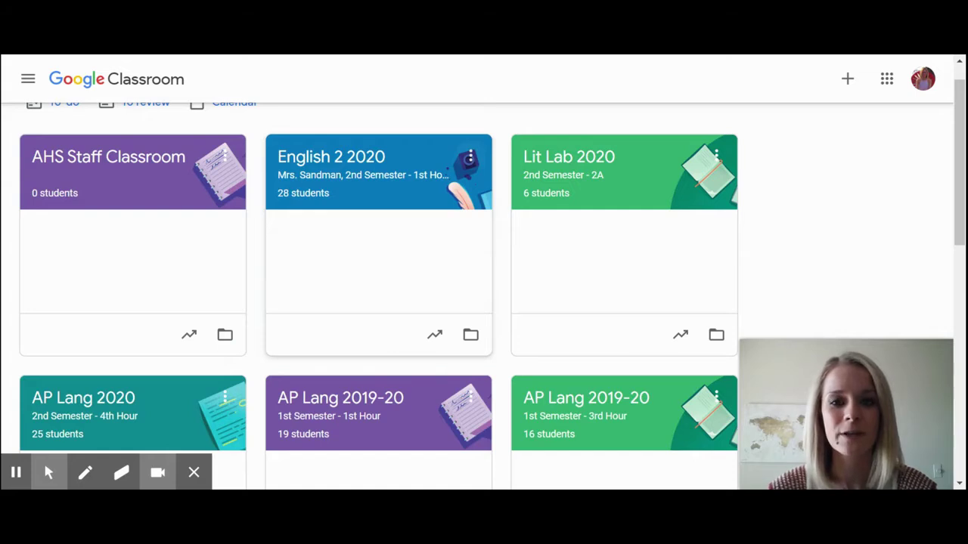
click(470, 158)
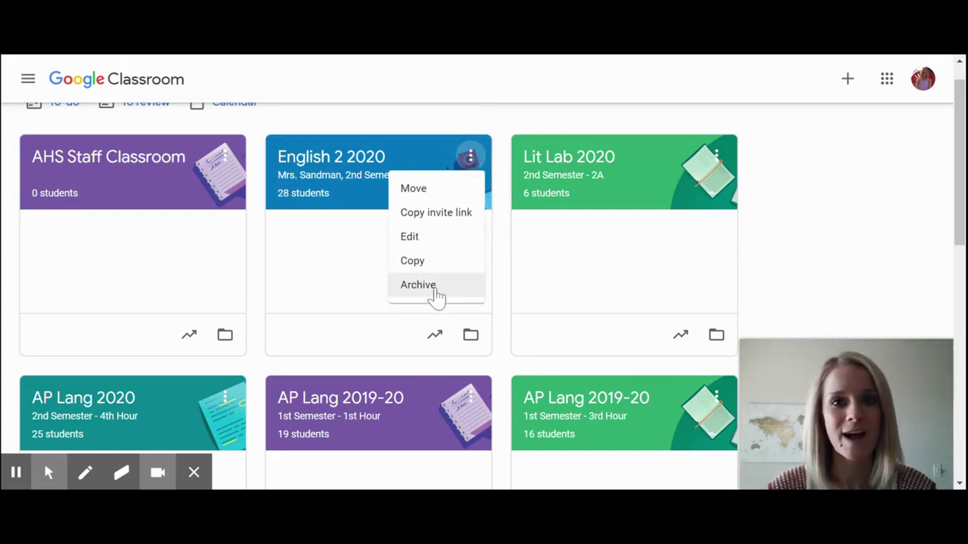
click(418, 285)
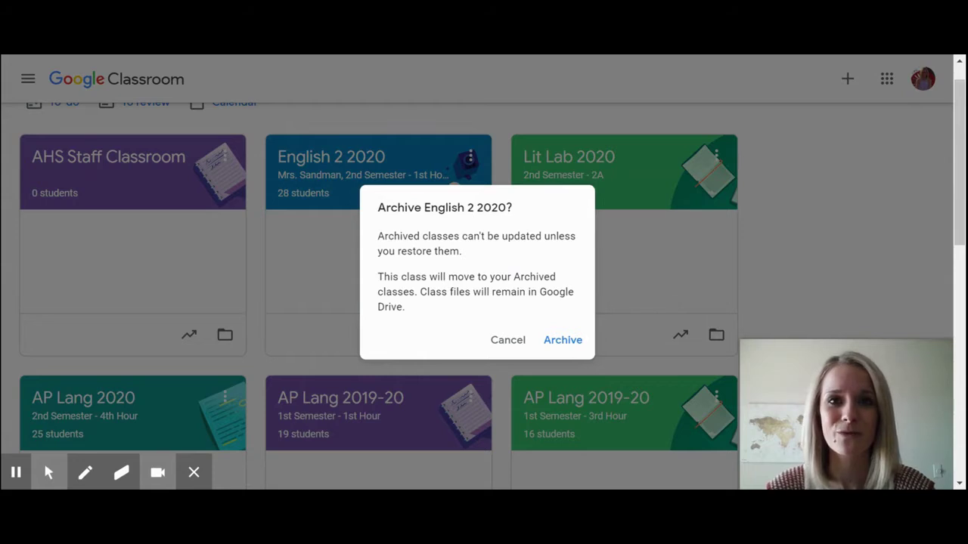
click(562, 348)
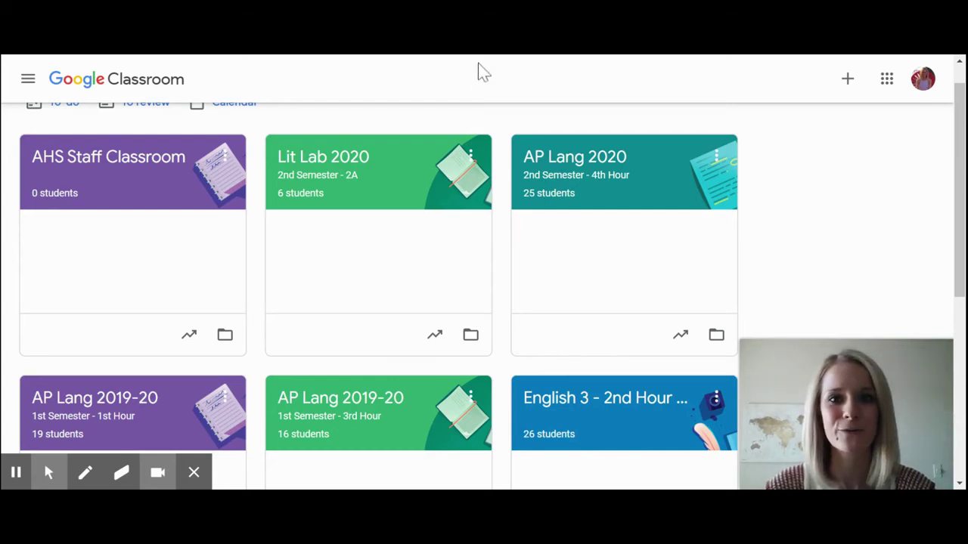
mouse_move(30, 477)
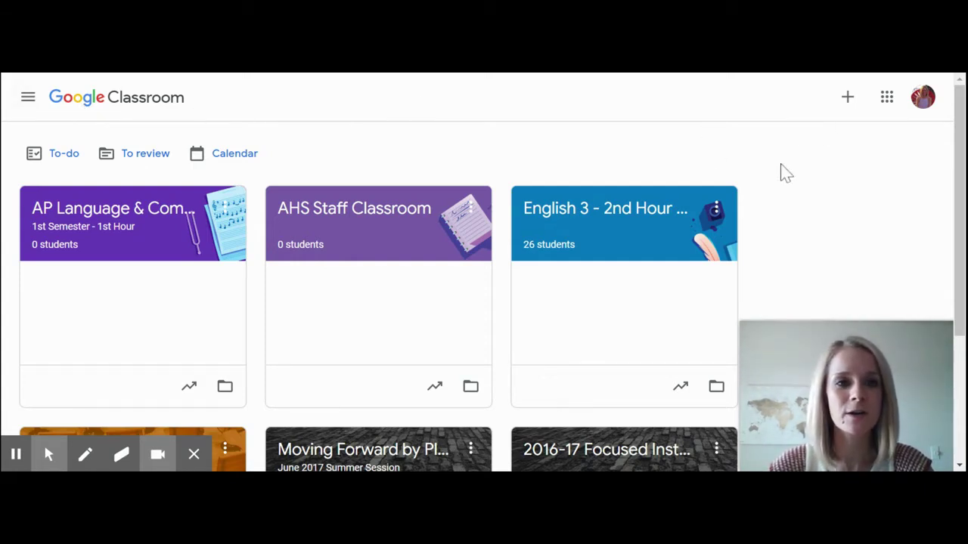
Make a class titled 'AP Language & Composition', section '1st Semester - 2nd Hour'
click(849, 103)
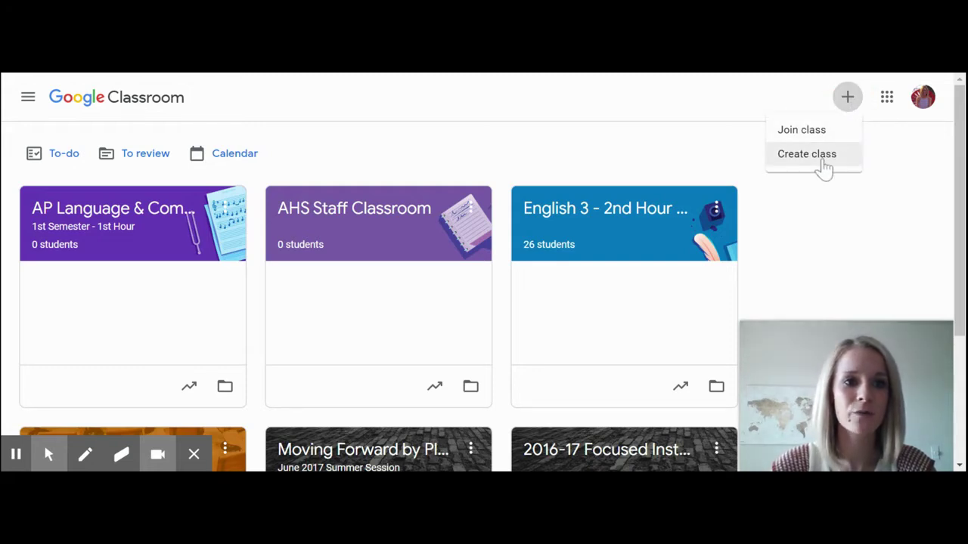
click(822, 162)
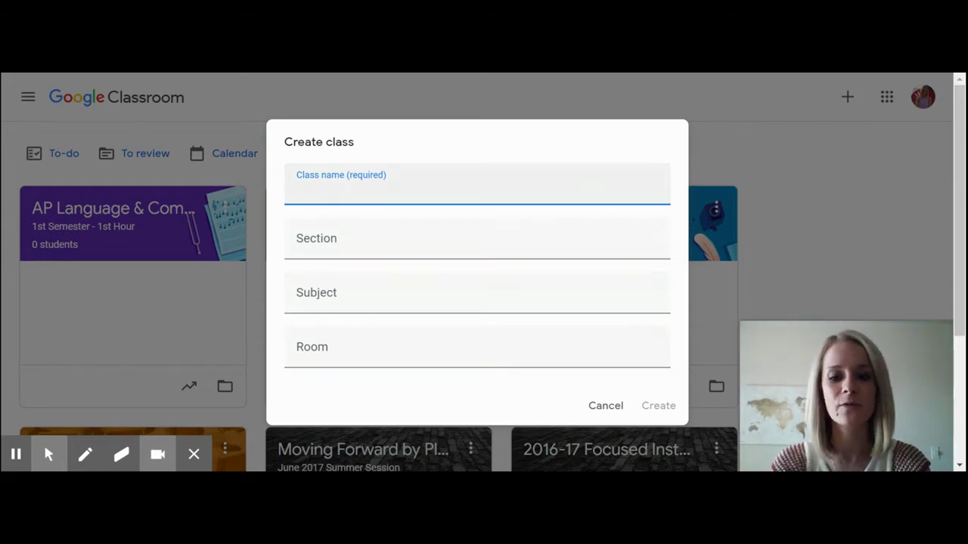
text(AP Language & Composition)
key(Tab)
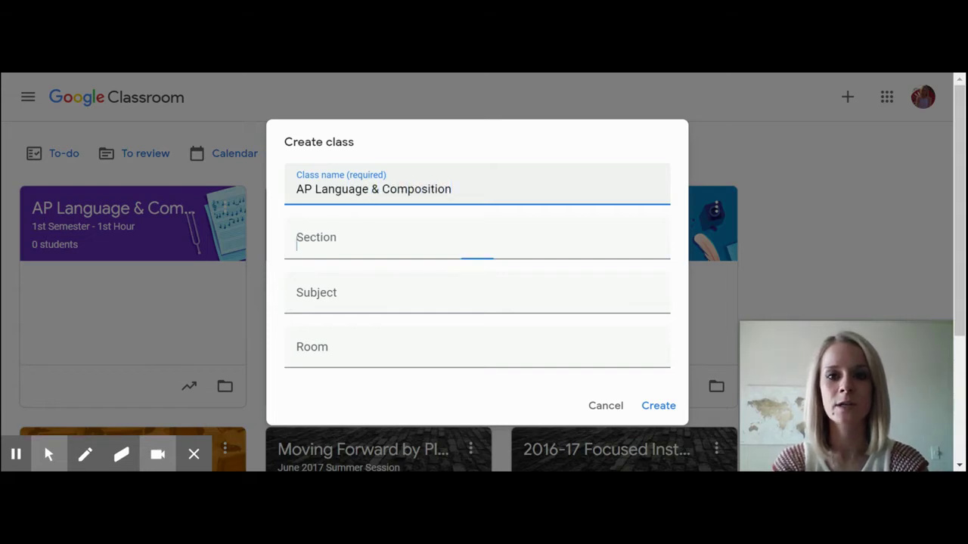
text(1st)
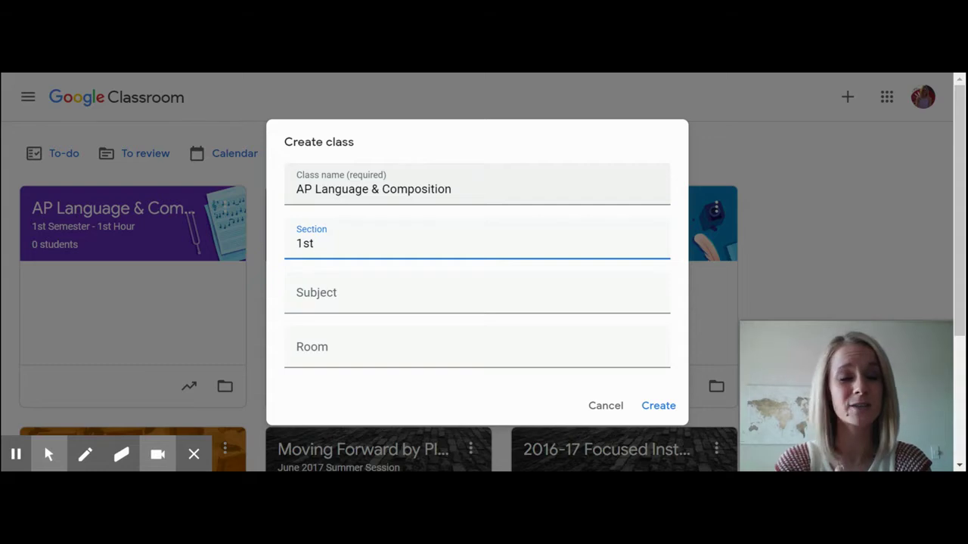
text( Semester)
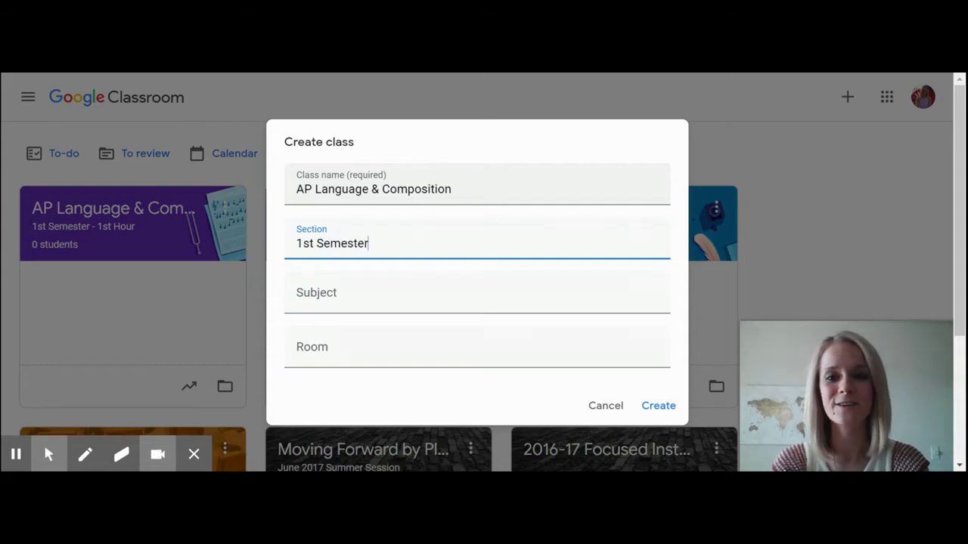
text( - 2)
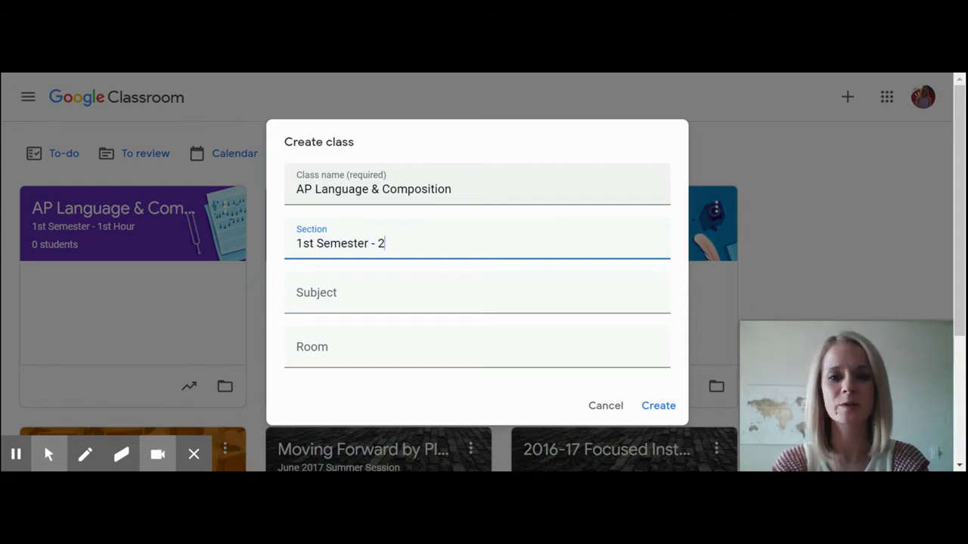
text(nd Hour)
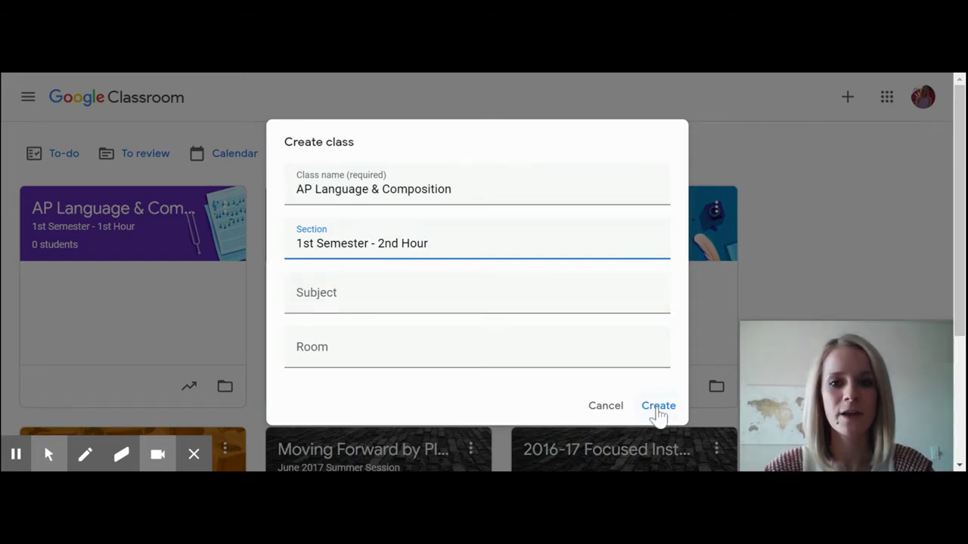
click(658, 407)
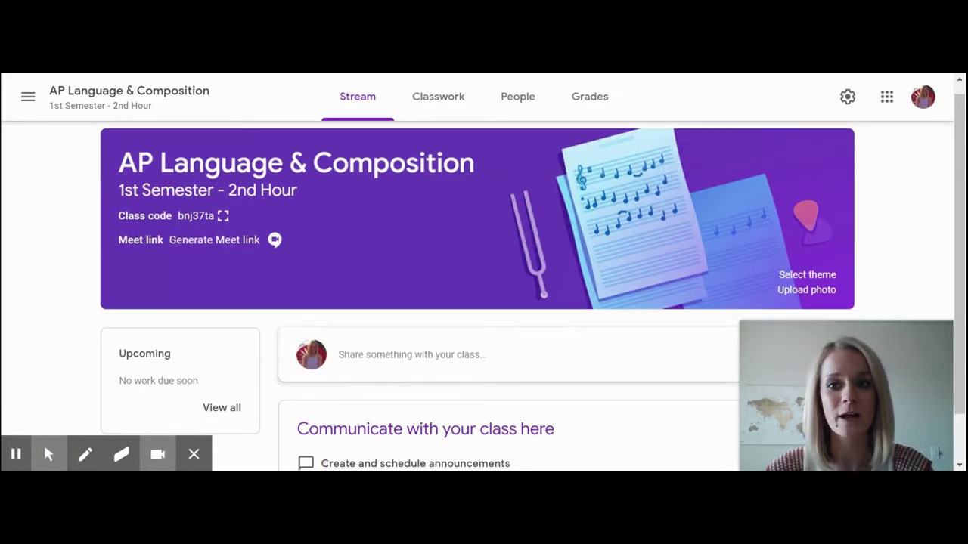
click(222, 216)
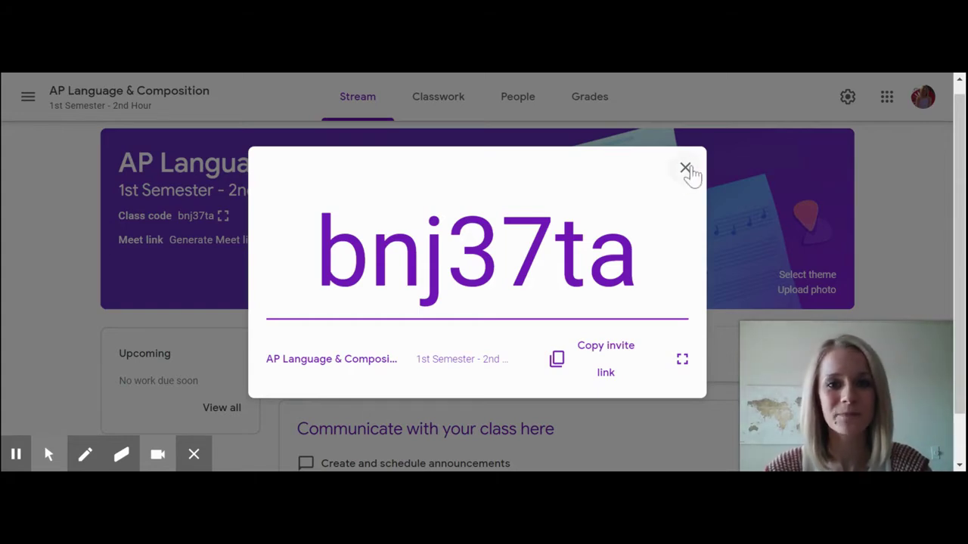
click(687, 170)
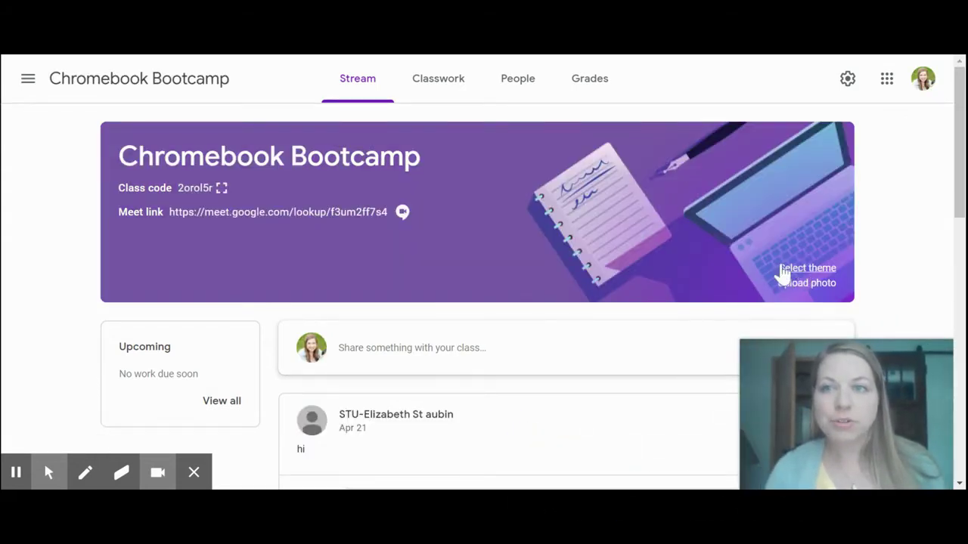
Go to the To-do page from the main menu, then reopen the menu
click(27, 83)
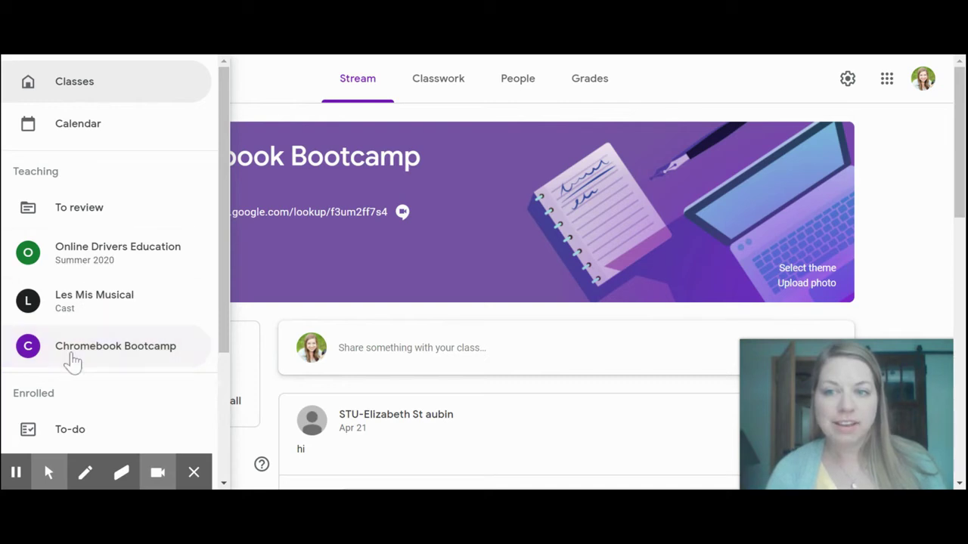
scroll(75, 357, down, 1)
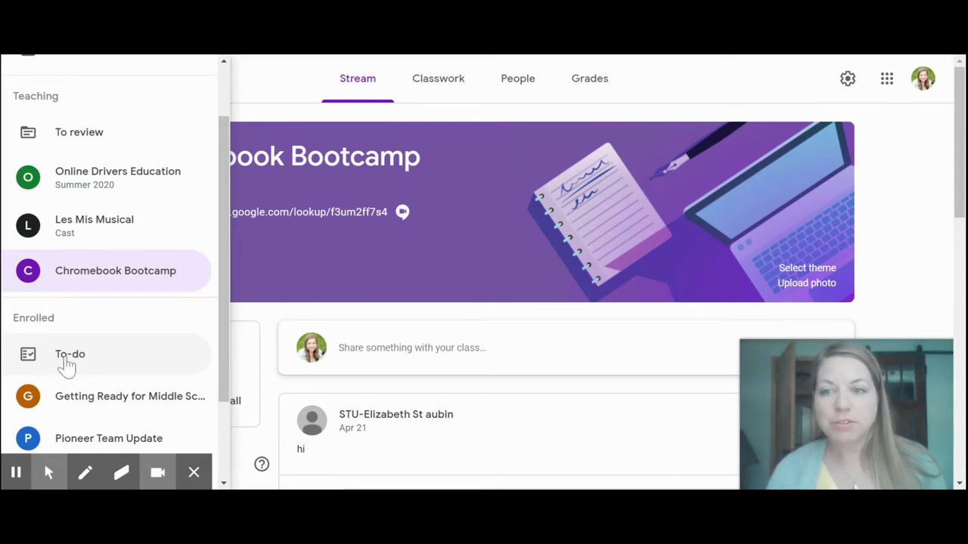
click(67, 361)
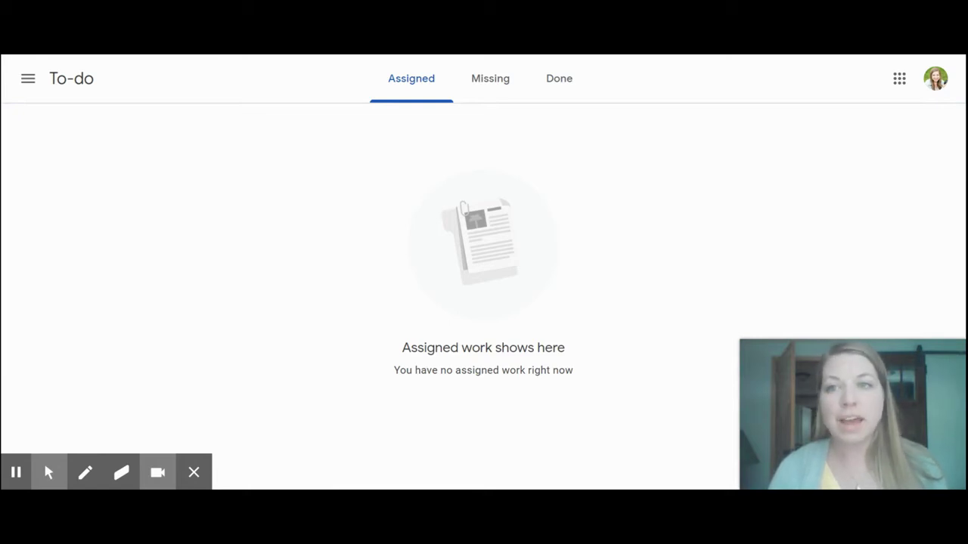
click(27, 84)
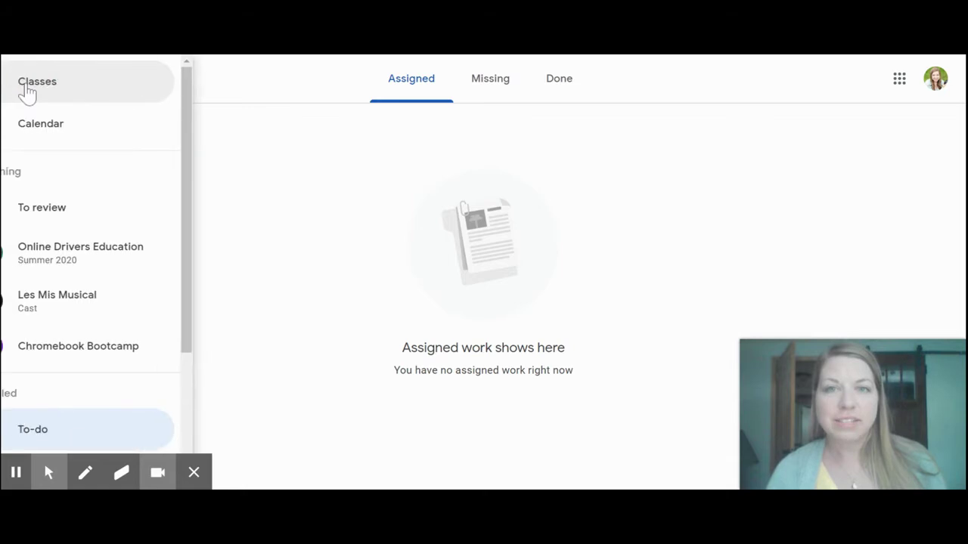
View the To review page, keeping the filter on All classes
click(80, 212)
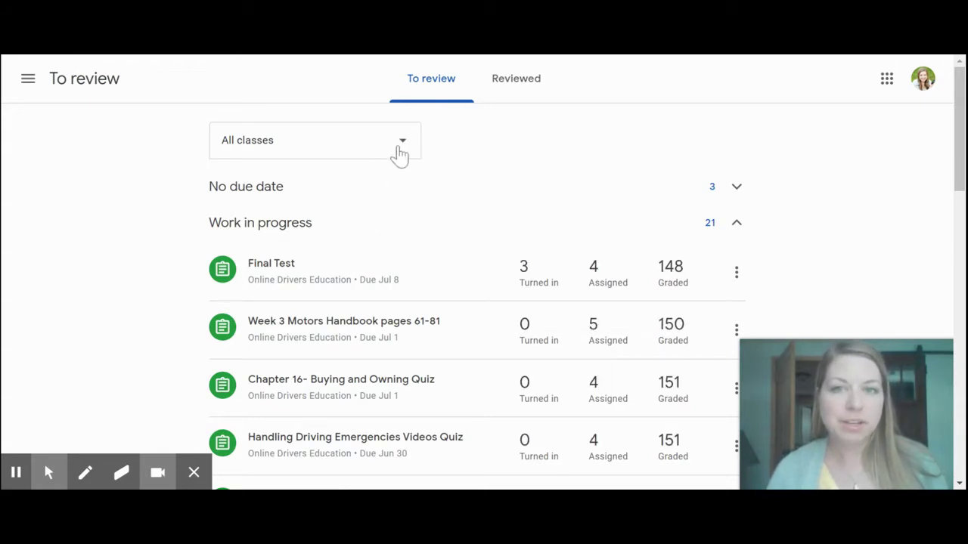
click(403, 148)
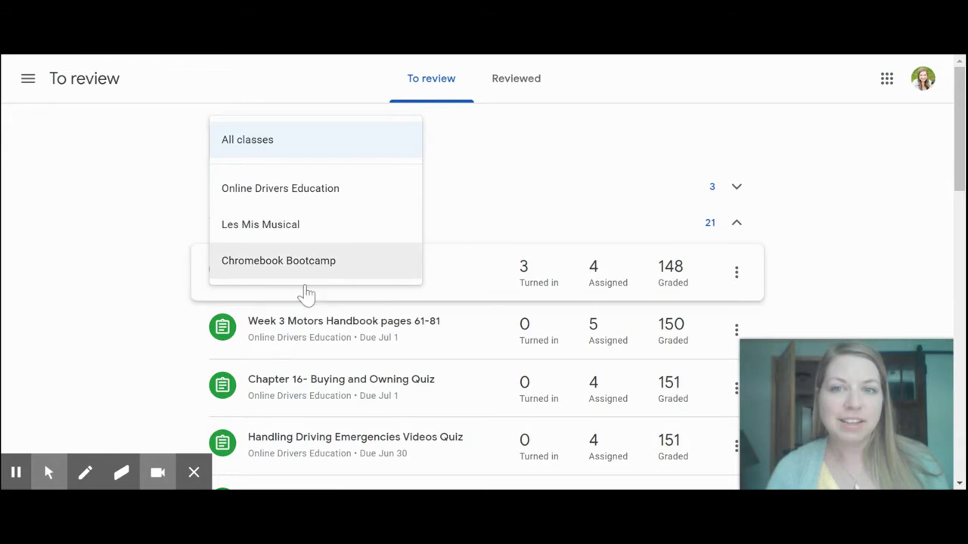
click(574, 185)
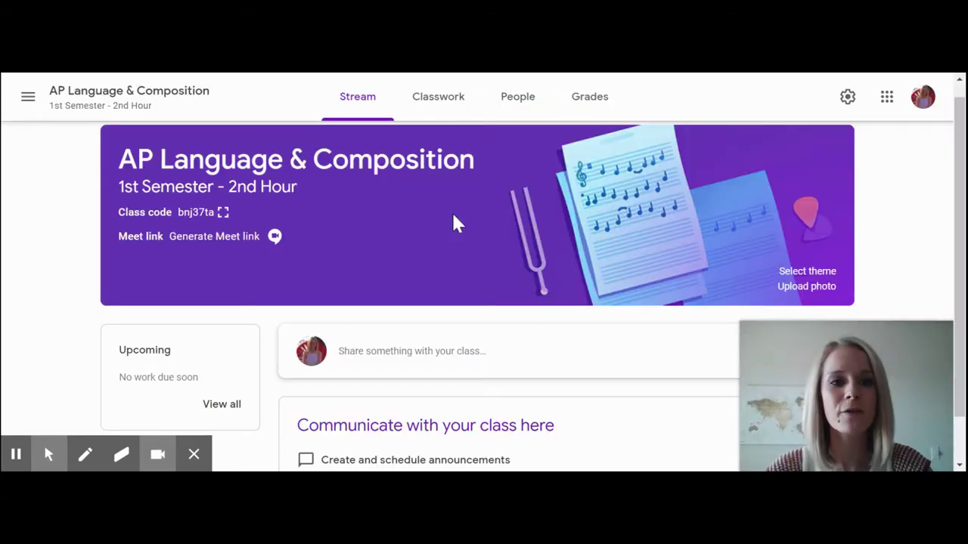
Apply the green General notebooks theme to the class banner
scroll(687, 285, up, 1)
scroll(688, 284, down, 1)
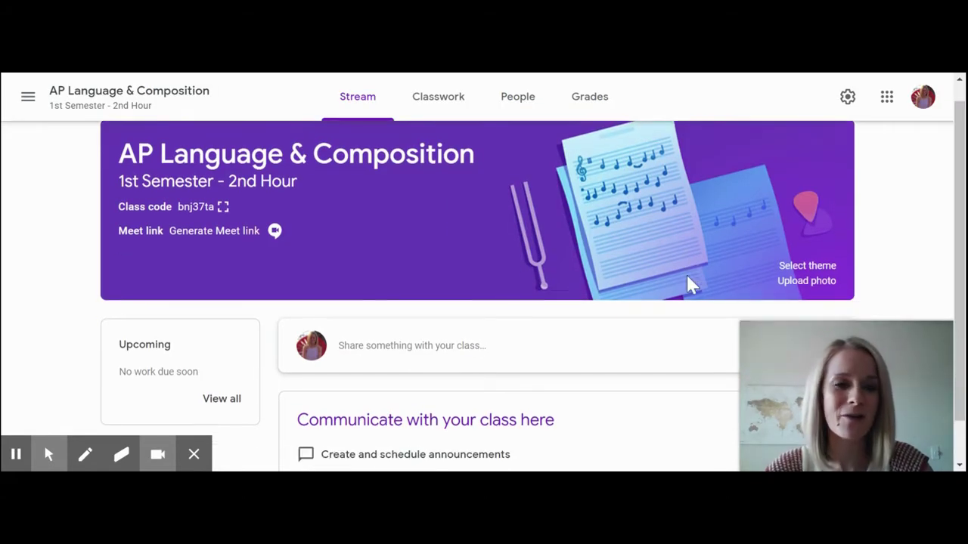
click(829, 270)
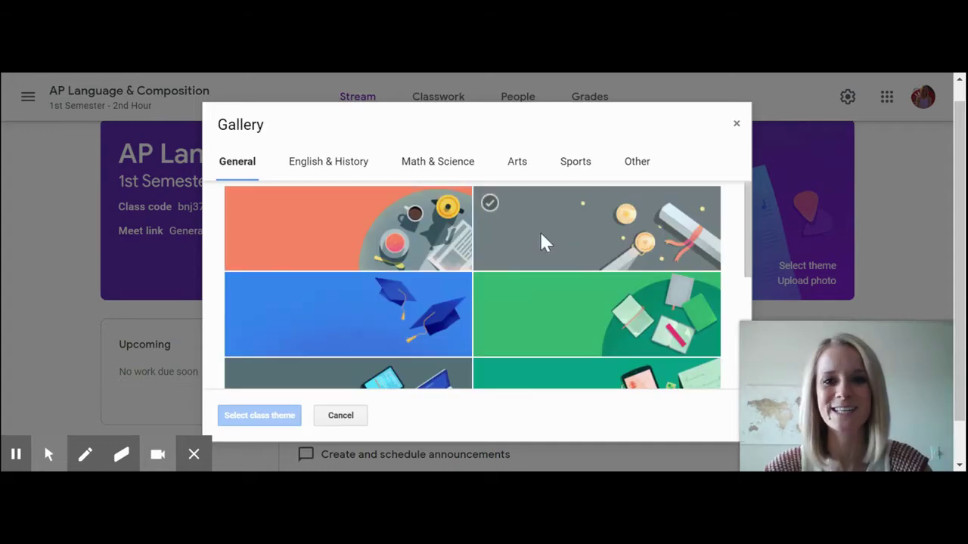
scroll(541, 242, down, 1)
click(562, 280)
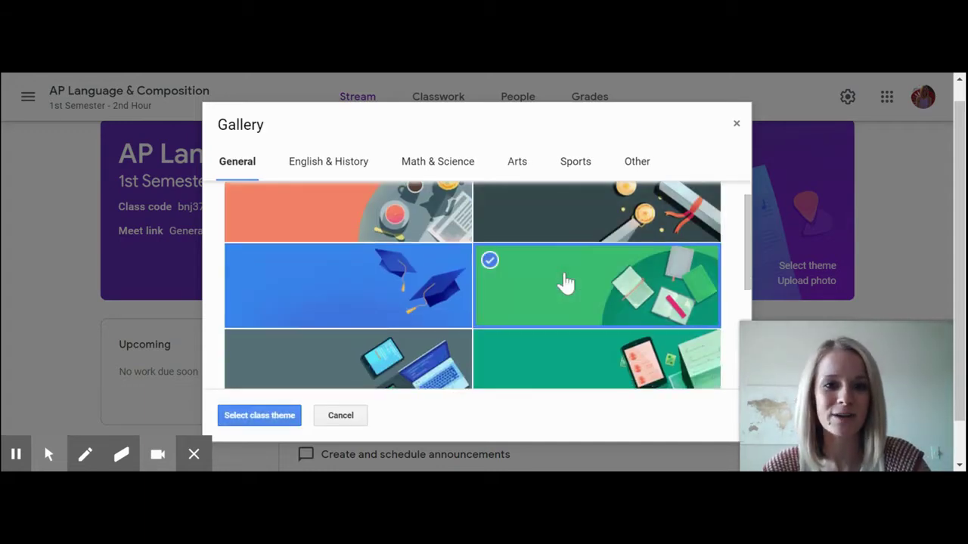
click(259, 415)
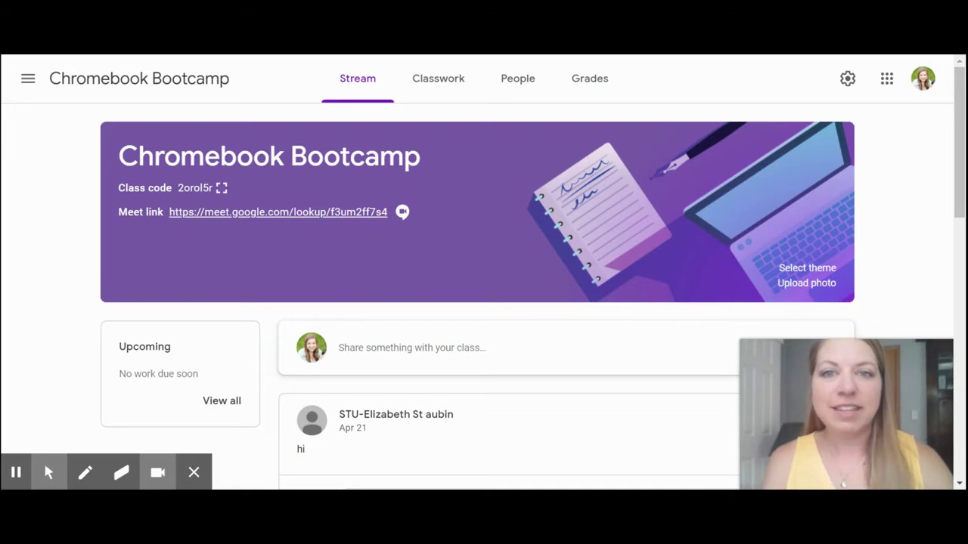
Open the Chromebook Bootcamp class settings down to the invite codes
click(847, 80)
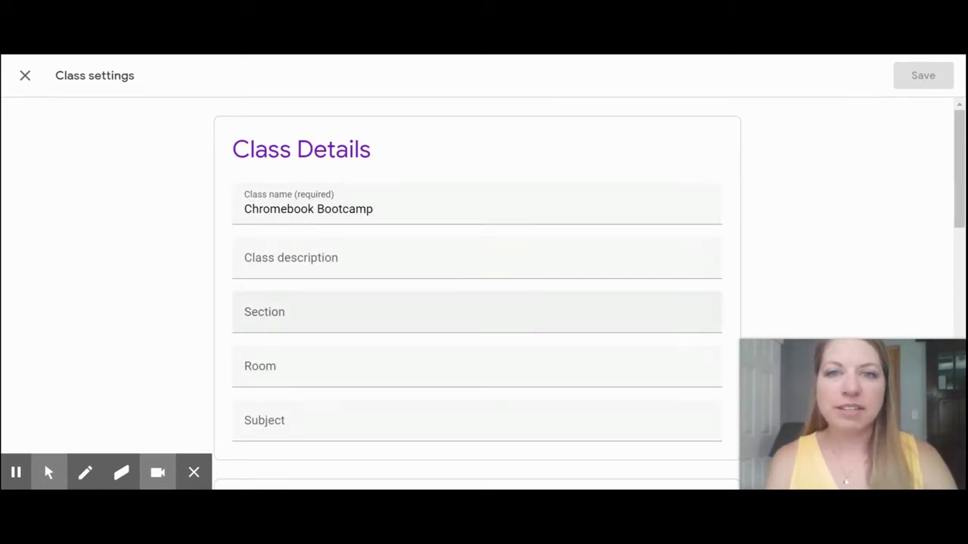
scroll(341, 232, down, 1)
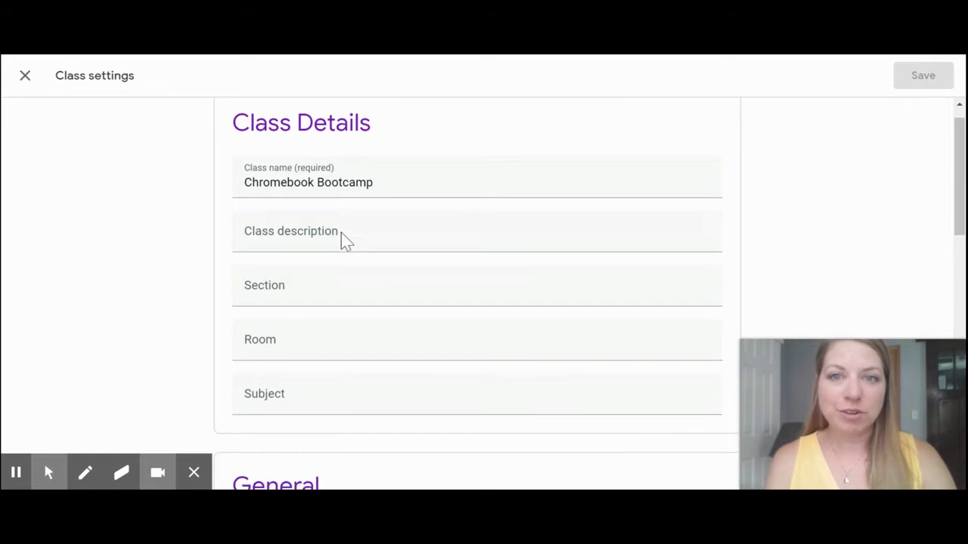
scroll(341, 232, down, 1)
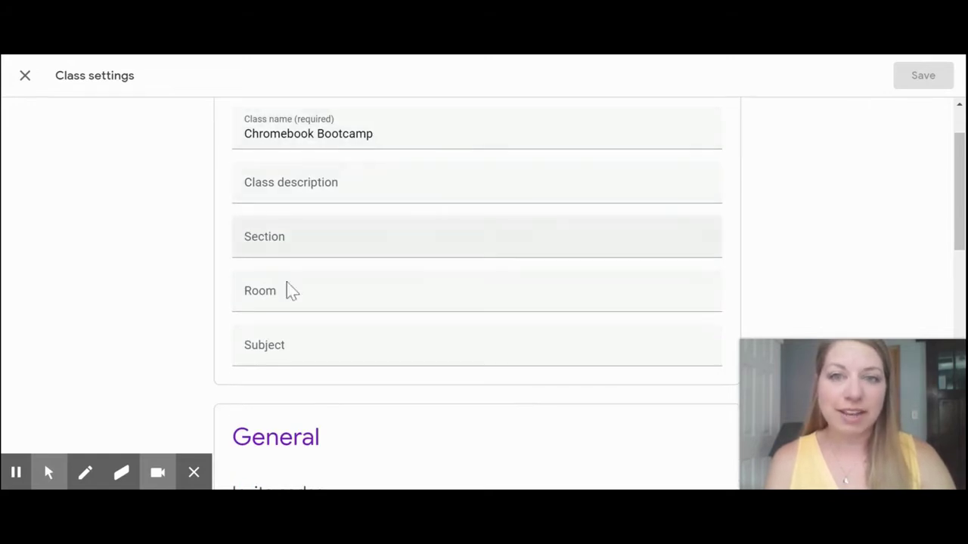
scroll(313, 322, down, 3)
scroll(313, 321, down, 3)
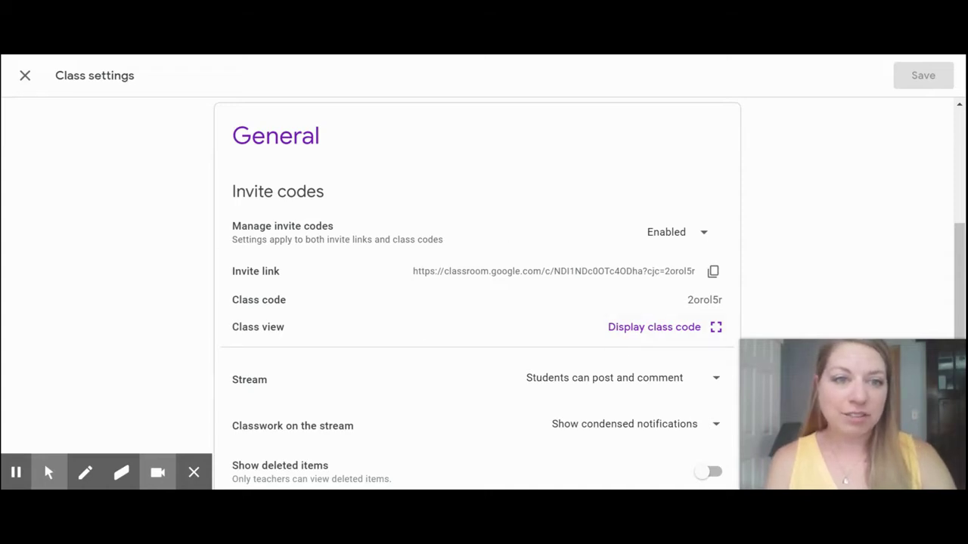
drag(687, 301, 726, 303)
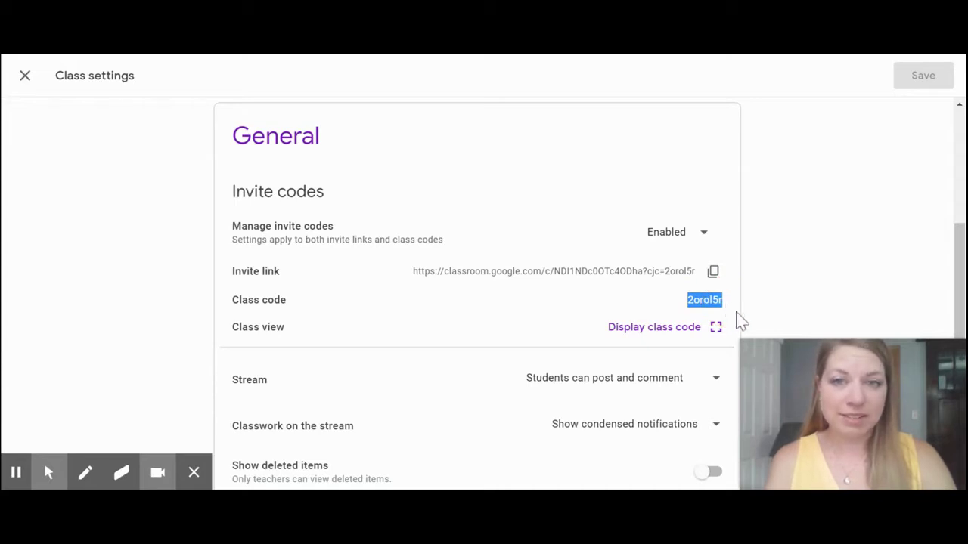
click(750, 323)
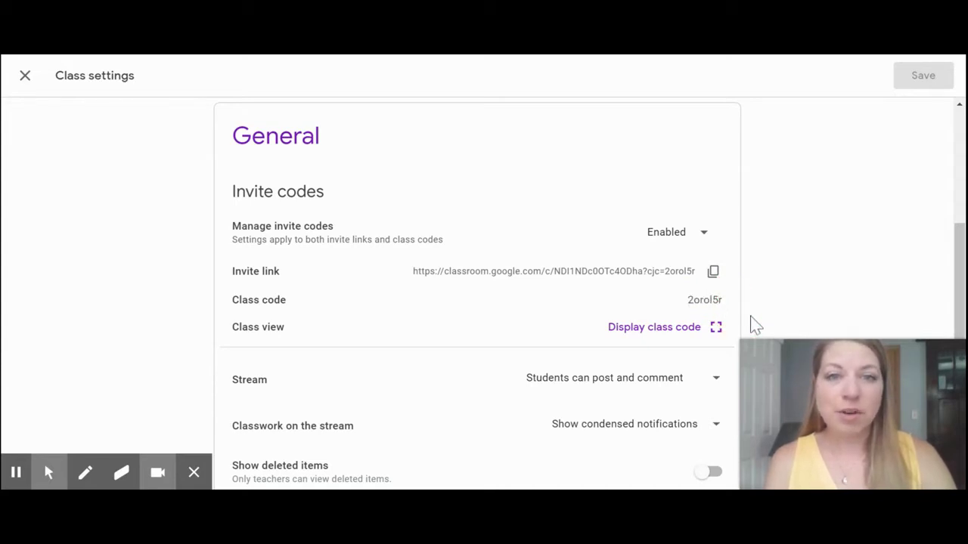
click(116, 250)
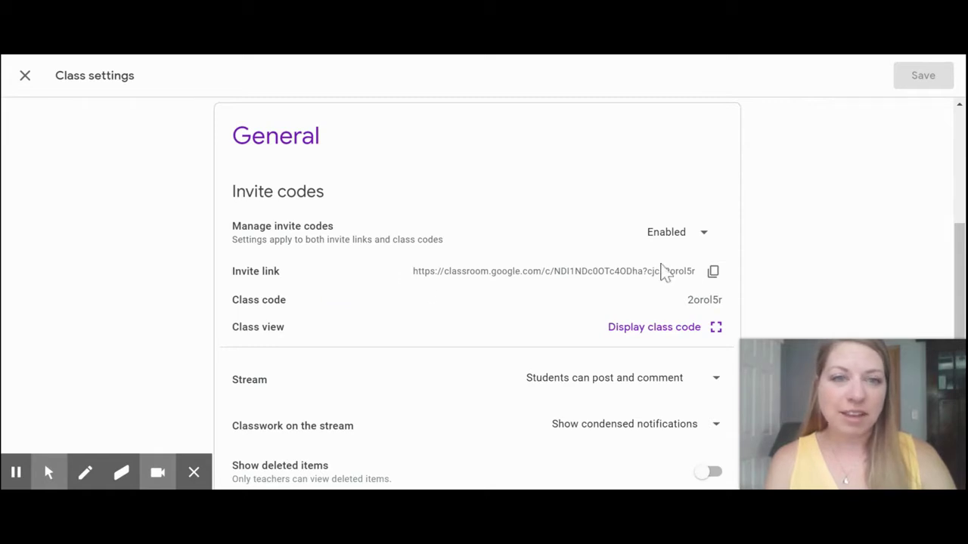
click(715, 272)
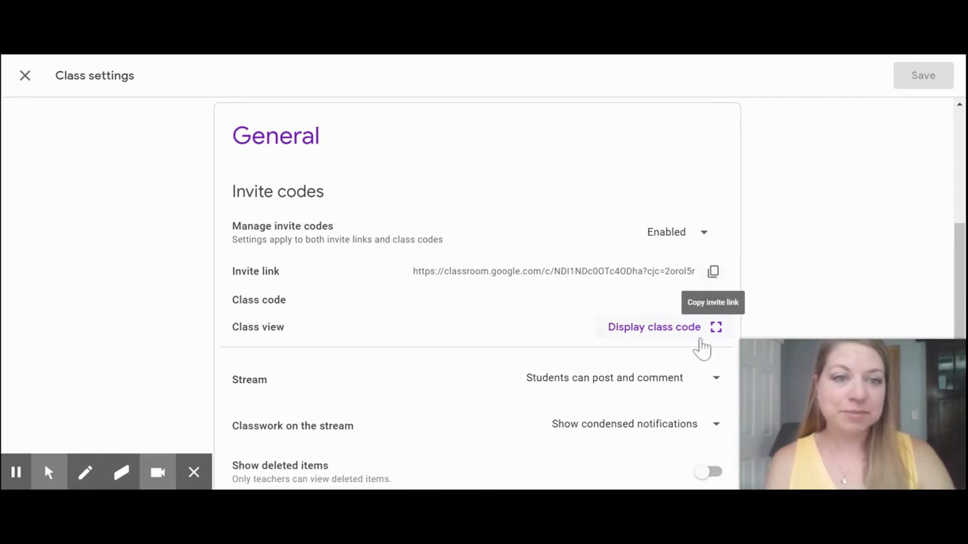
scroll(703, 348, down, 3)
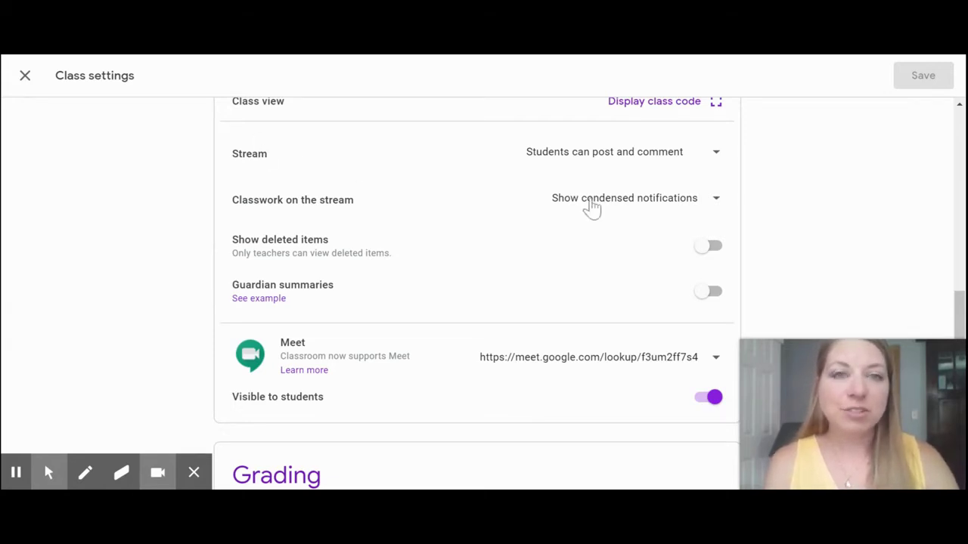
click(715, 152)
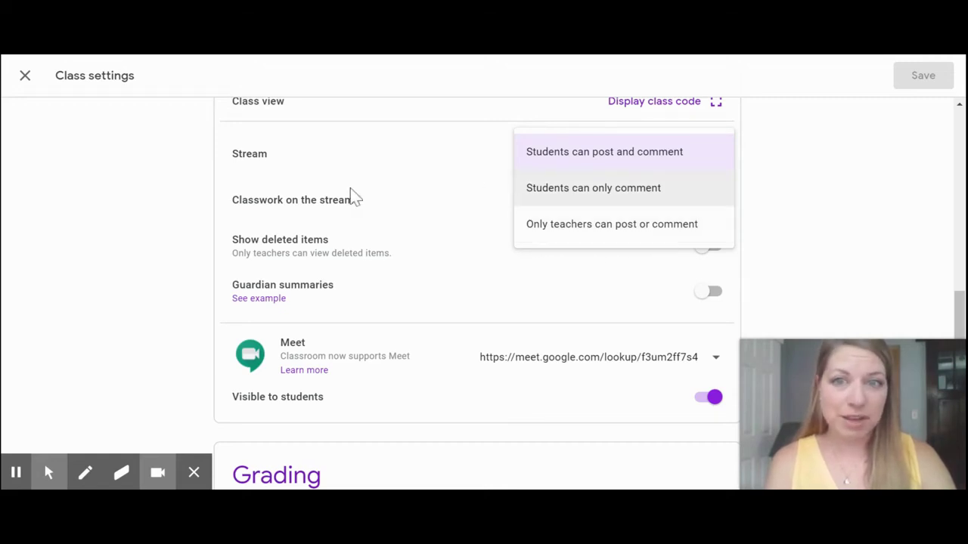
click(295, 204)
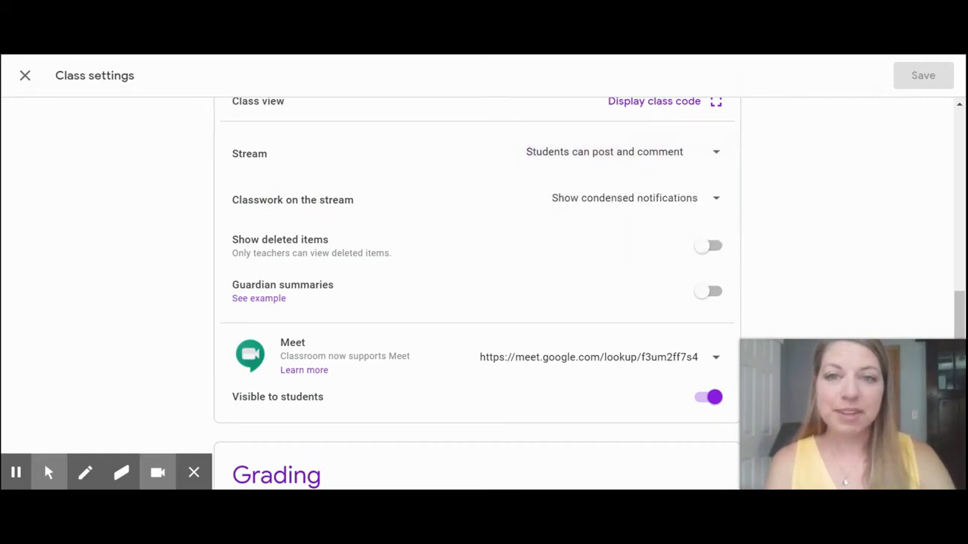
click(591, 215)
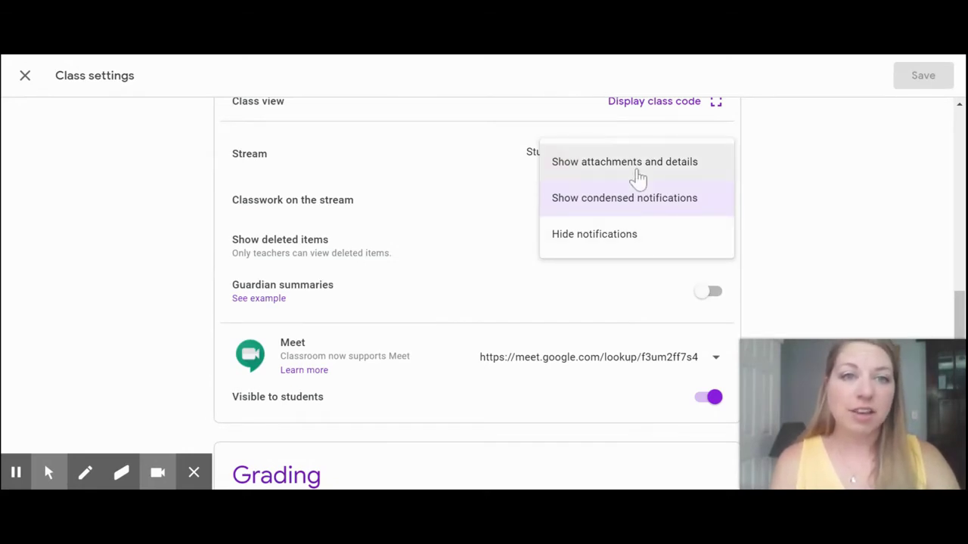
click(156, 225)
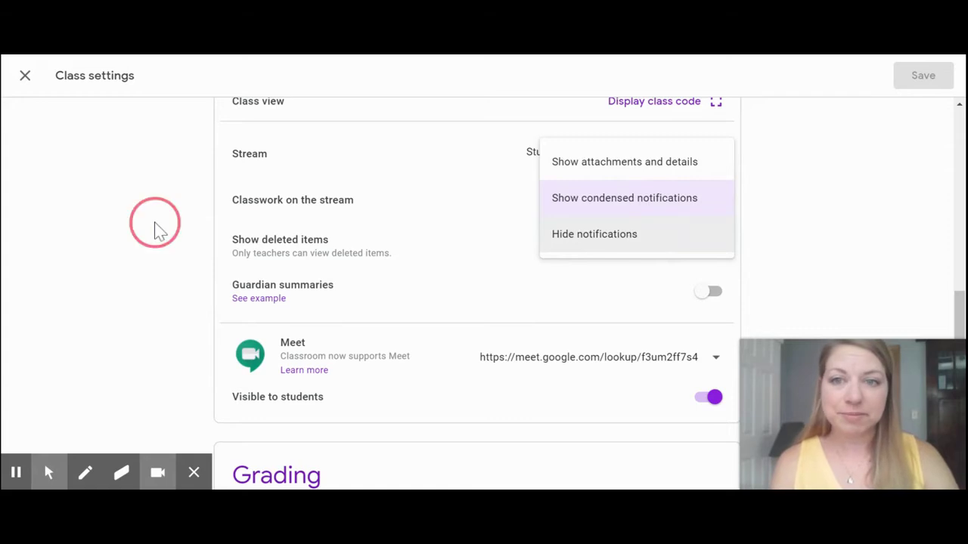
scroll(477, 302, down, 1)
scroll(314, 140, down, 1)
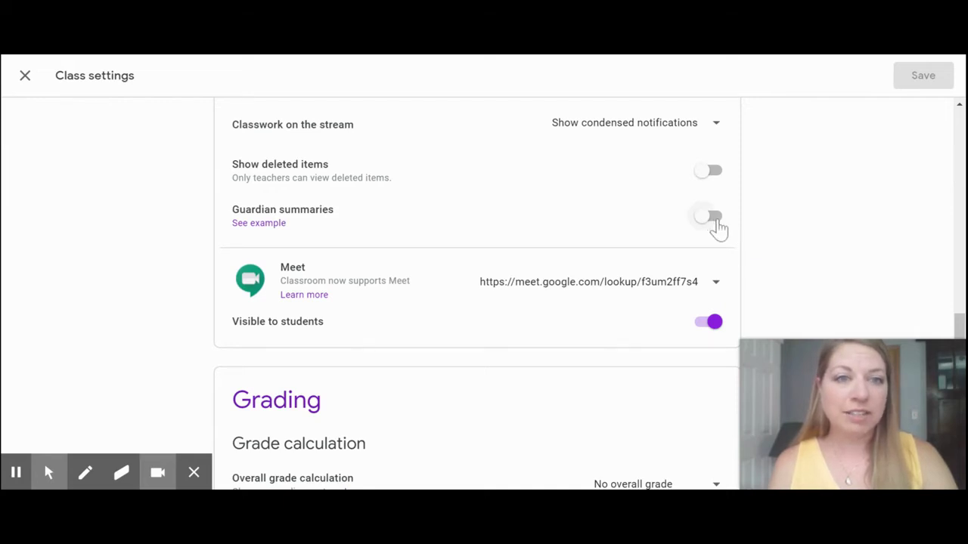
Open the guardian summary example and scroll through the help page
click(271, 225)
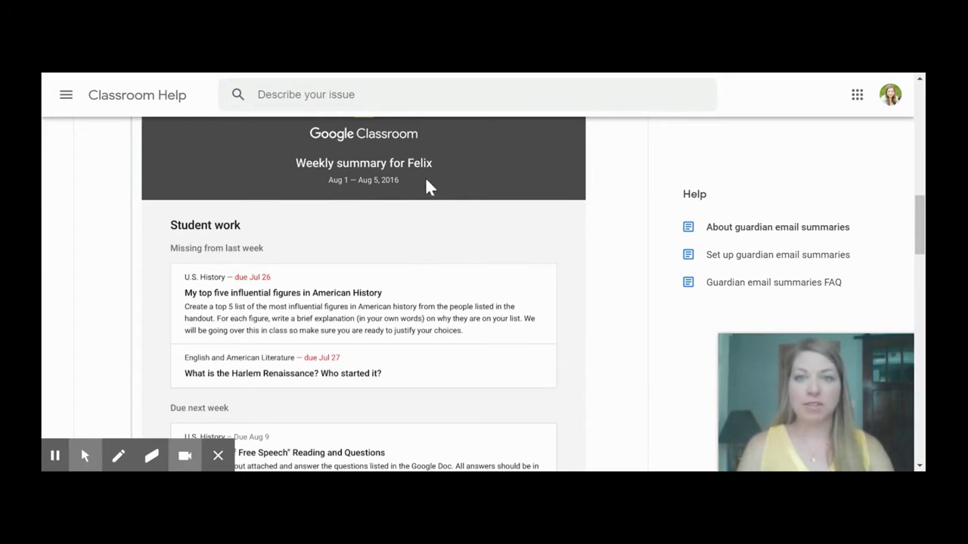
scroll(415, 229, down, 1)
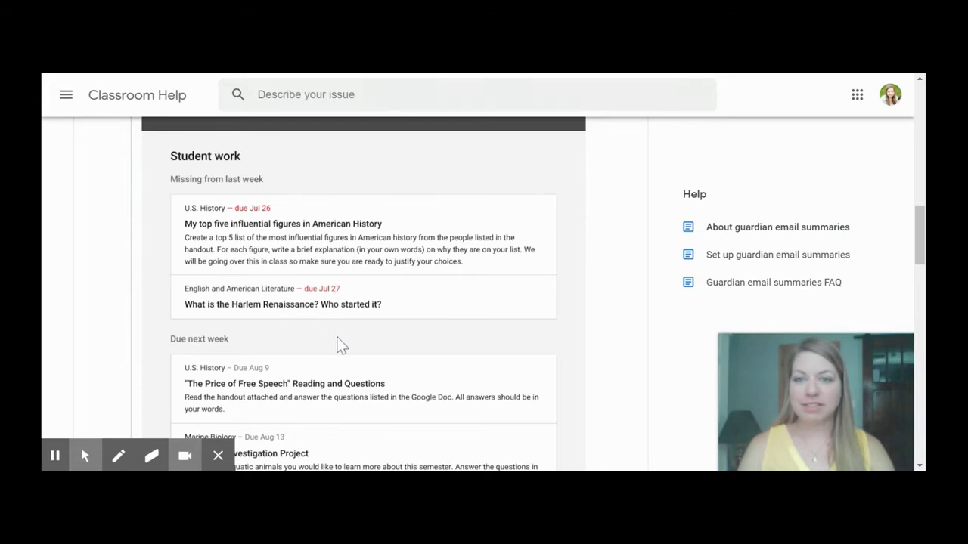
scroll(340, 346, down, 3)
scroll(340, 356, down, 4)
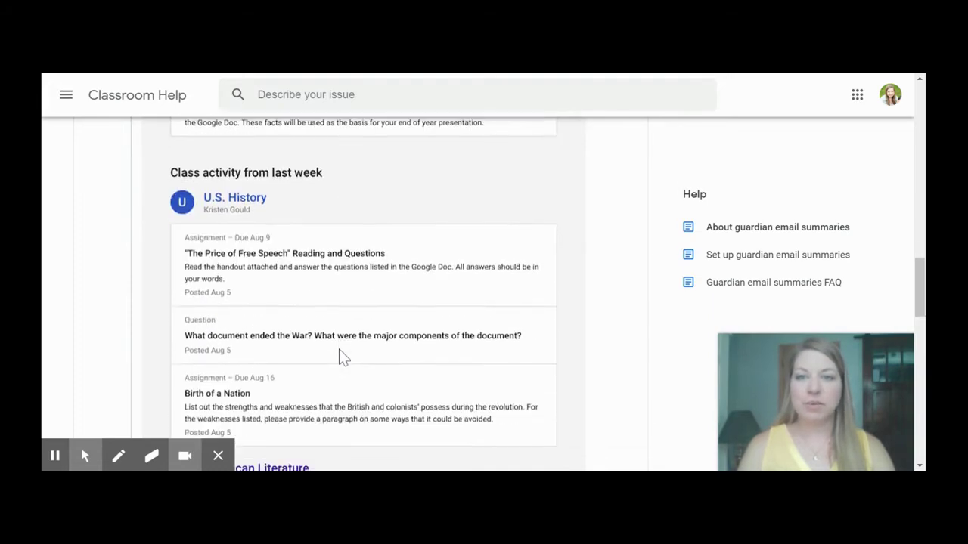
scroll(340, 357, down, 5)
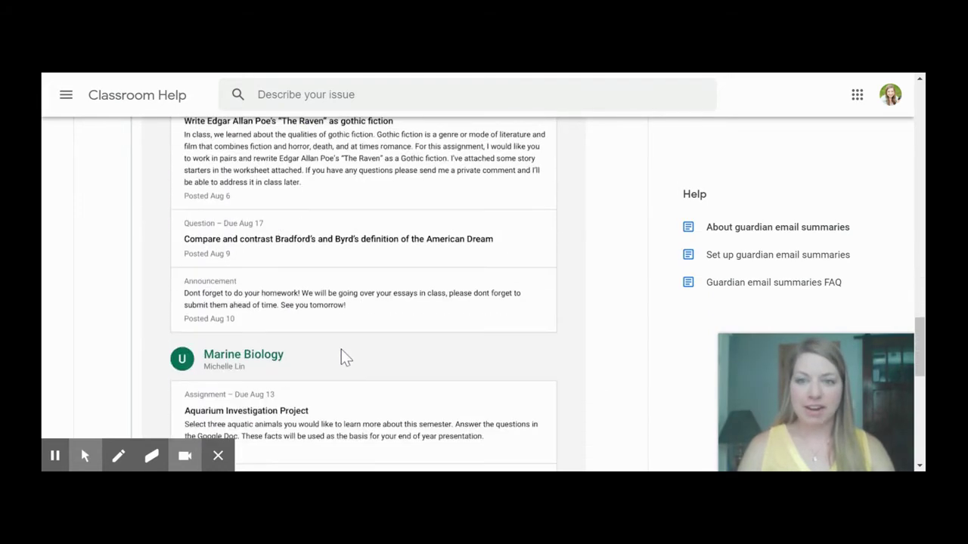
scroll(341, 357, down, 1)
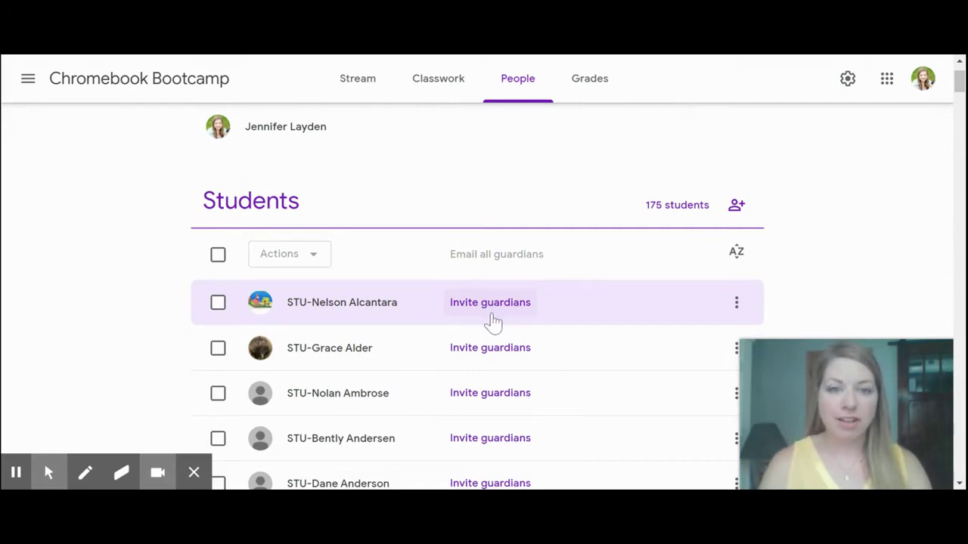
Start inviting guardians for the first student on the People list, then cancel
scroll(493, 322, down, 6)
scroll(501, 333, down, 6)
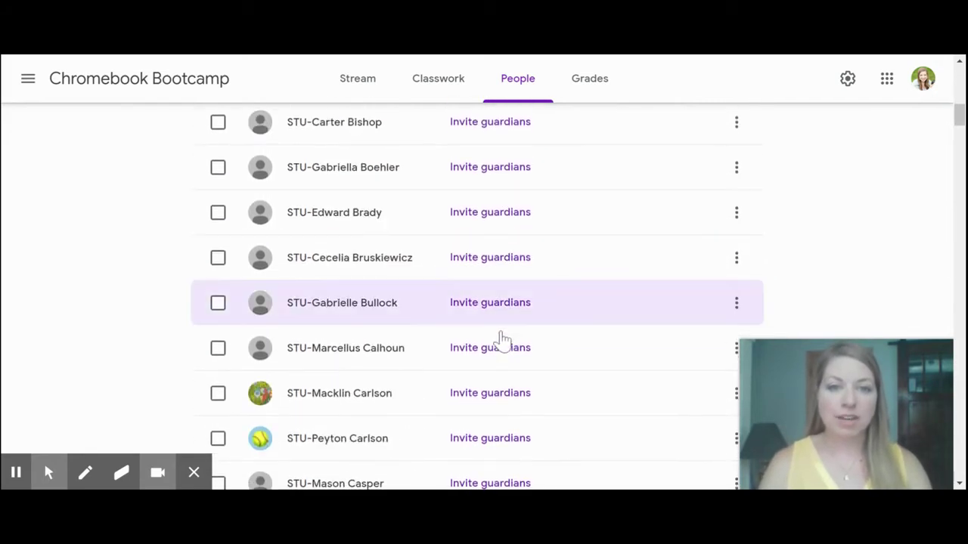
scroll(508, 335, up, 3)
scroll(508, 335, up, 10)
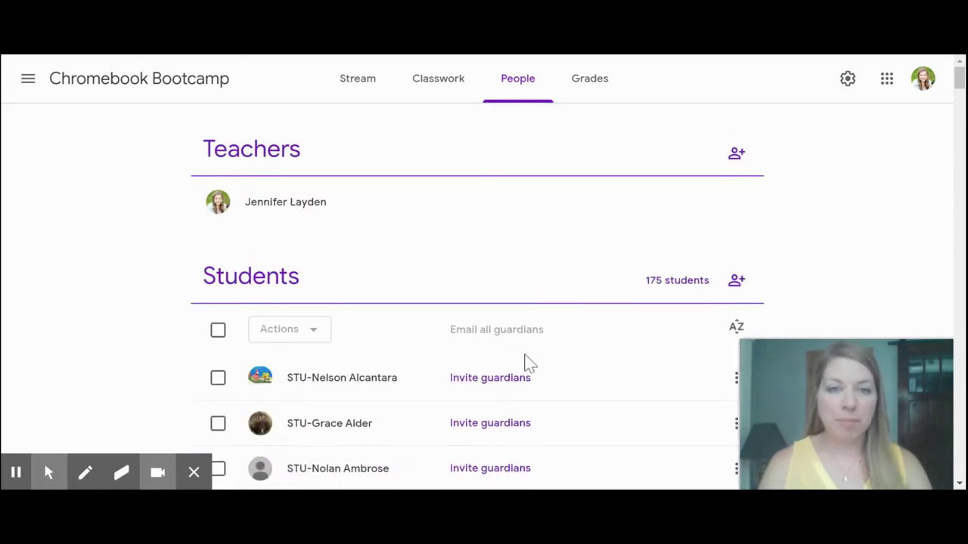
scroll(530, 363, down, 1)
click(503, 305)
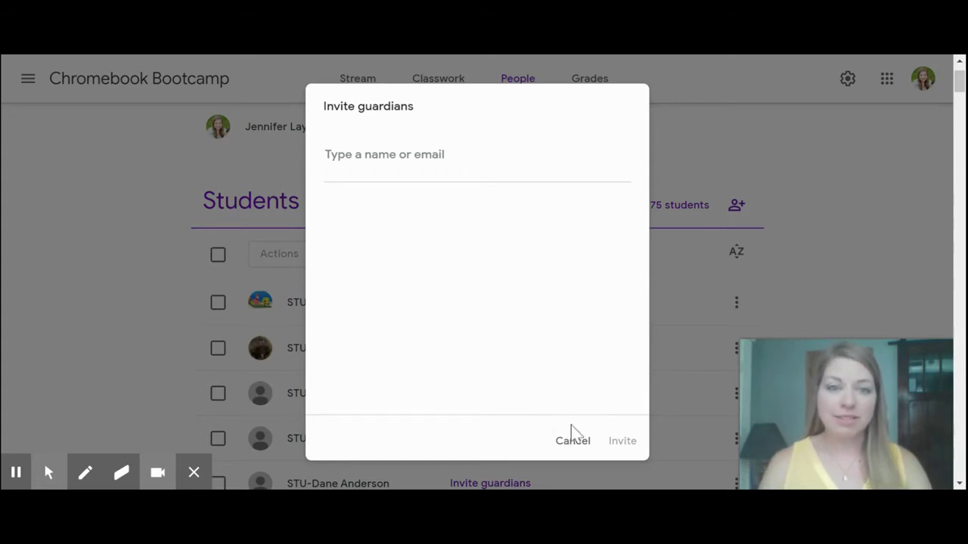
click(579, 445)
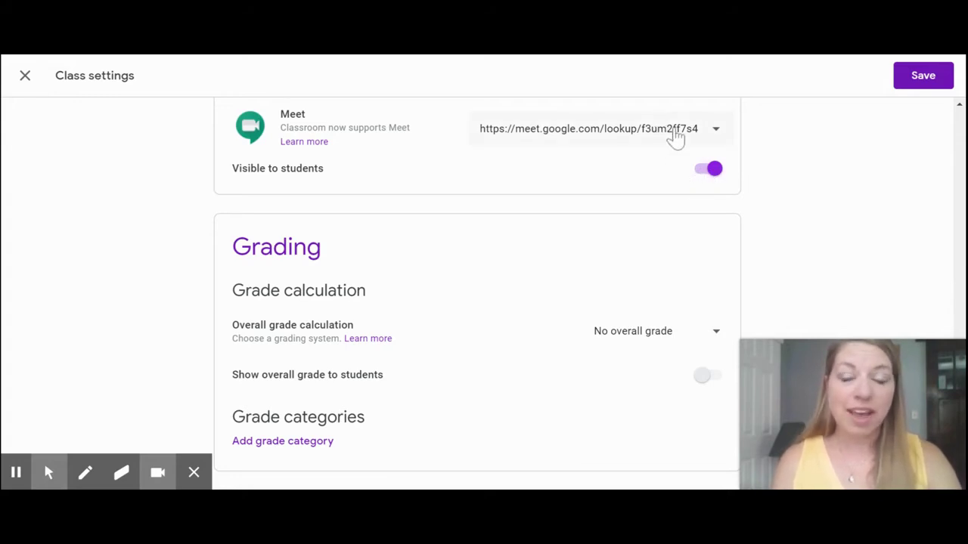
Hide the Meet link from students and check the overall grade calculation options unchanged
click(704, 179)
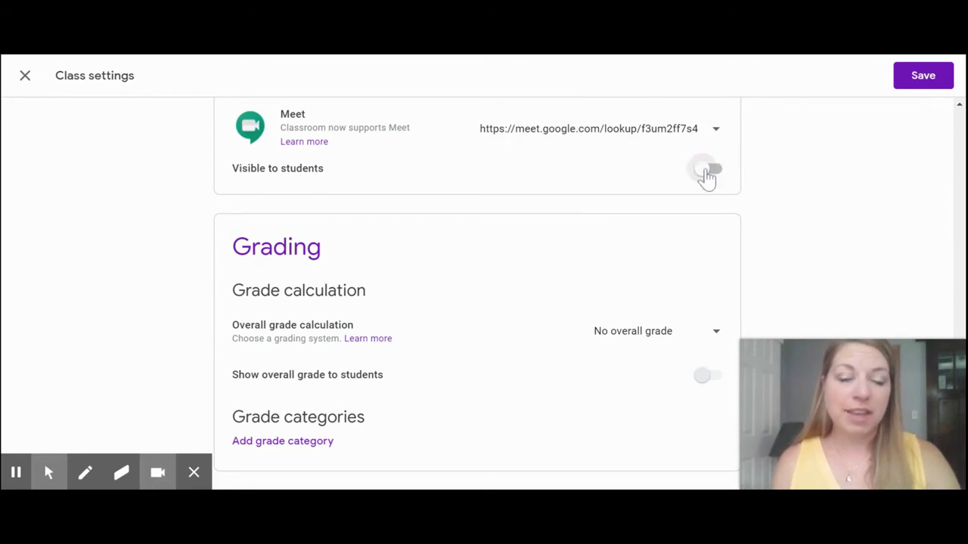
click(705, 177)
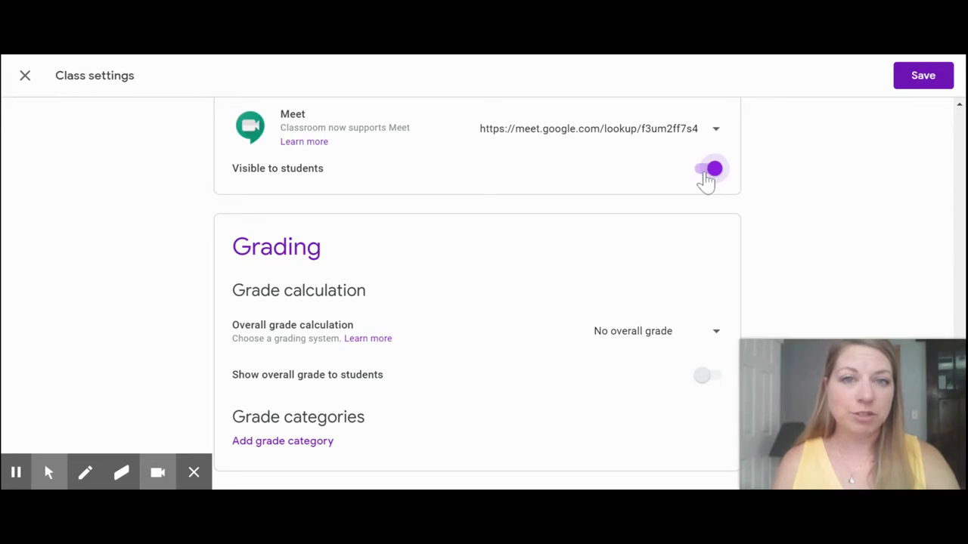
click(707, 180)
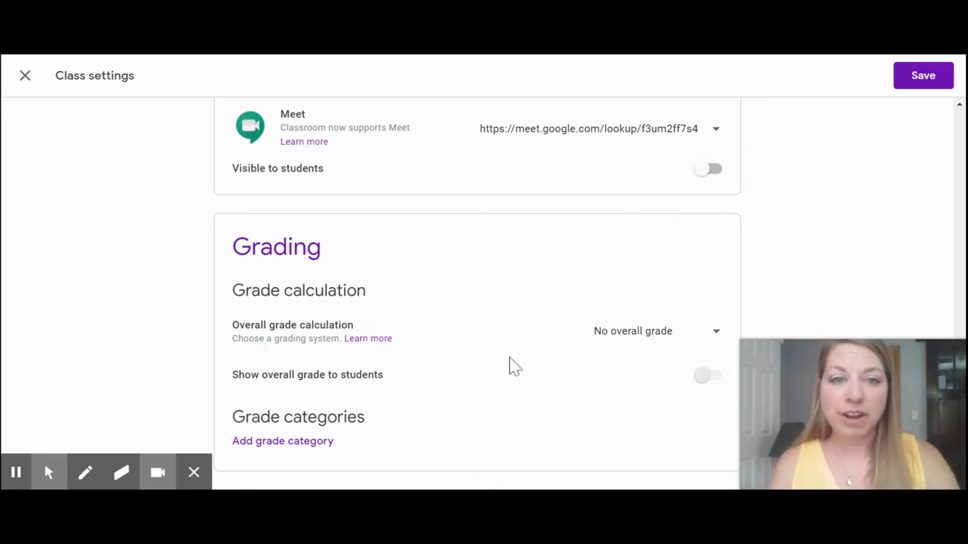
click(715, 337)
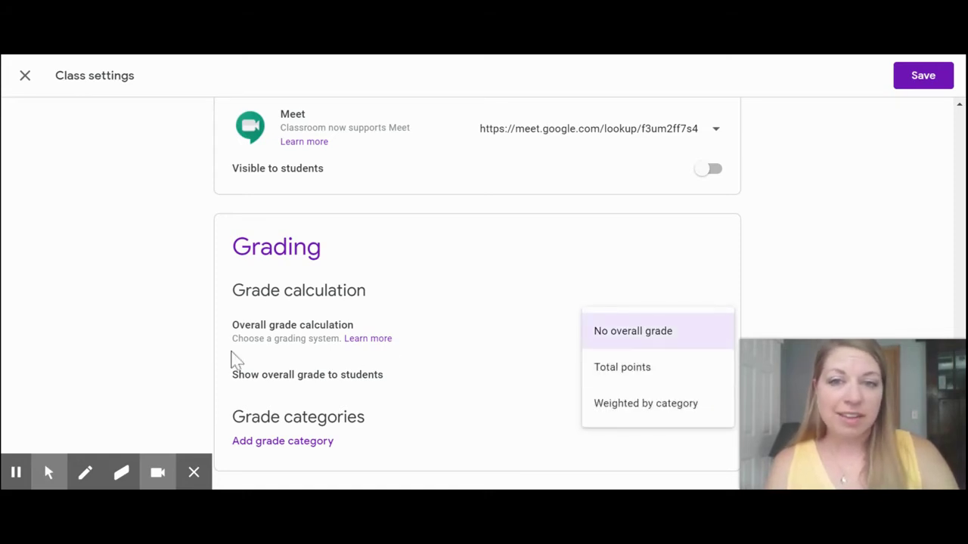
click(261, 399)
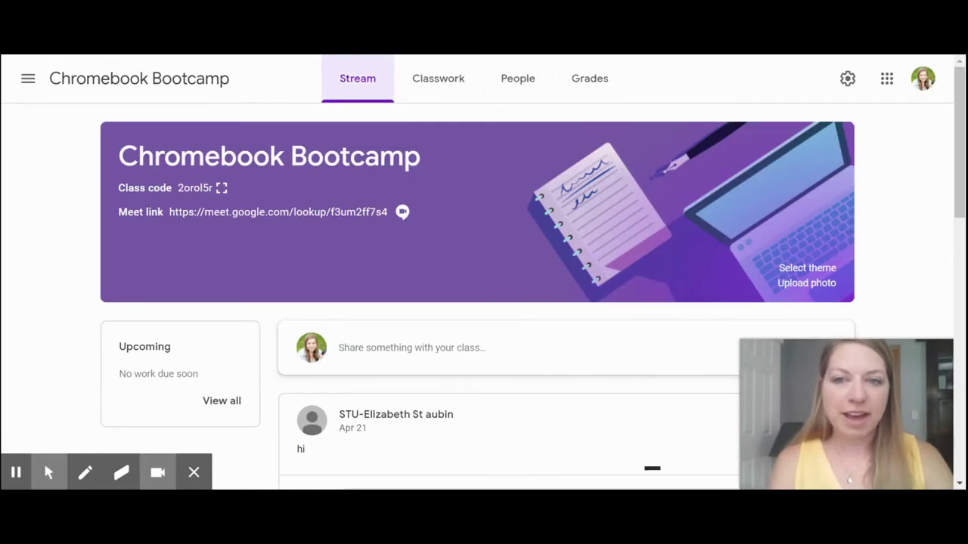
Start a class post, view its recipient class list, then cancel the draft announcement
scroll(366, 331, down, 1)
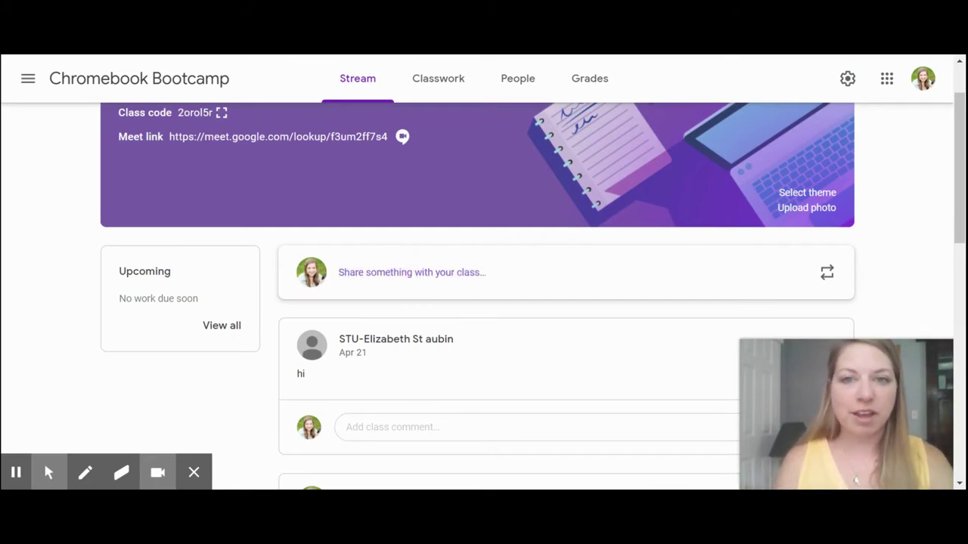
click(382, 281)
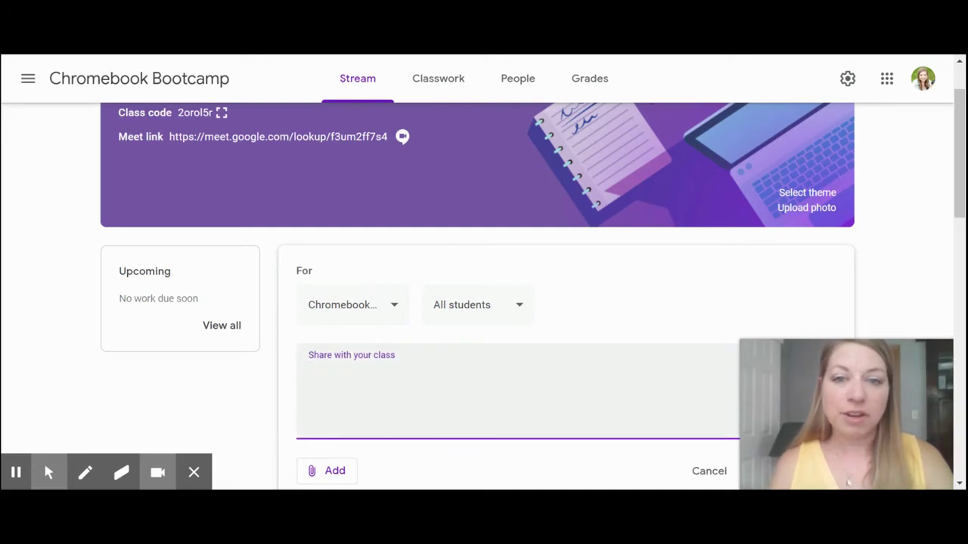
scroll(393, 392, down, 1)
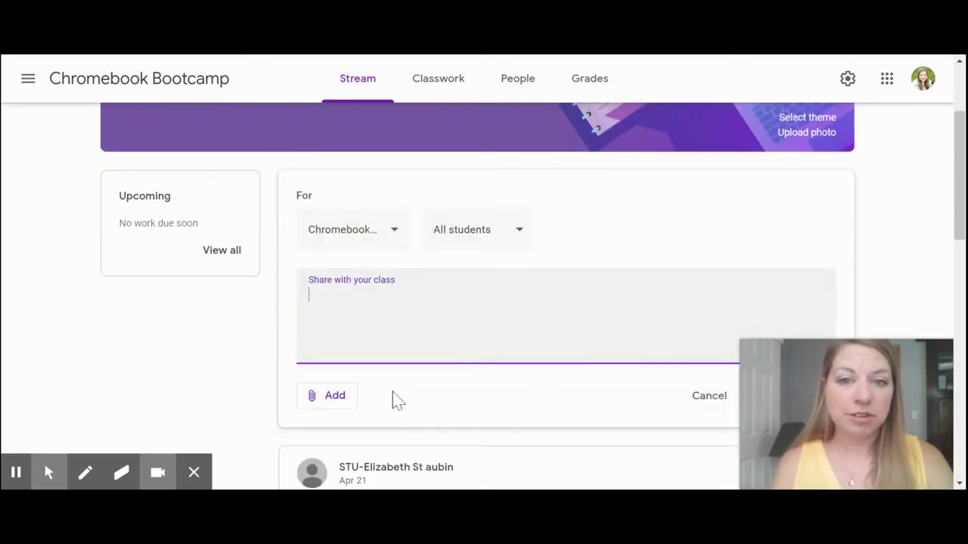
scroll(392, 392, down, 1)
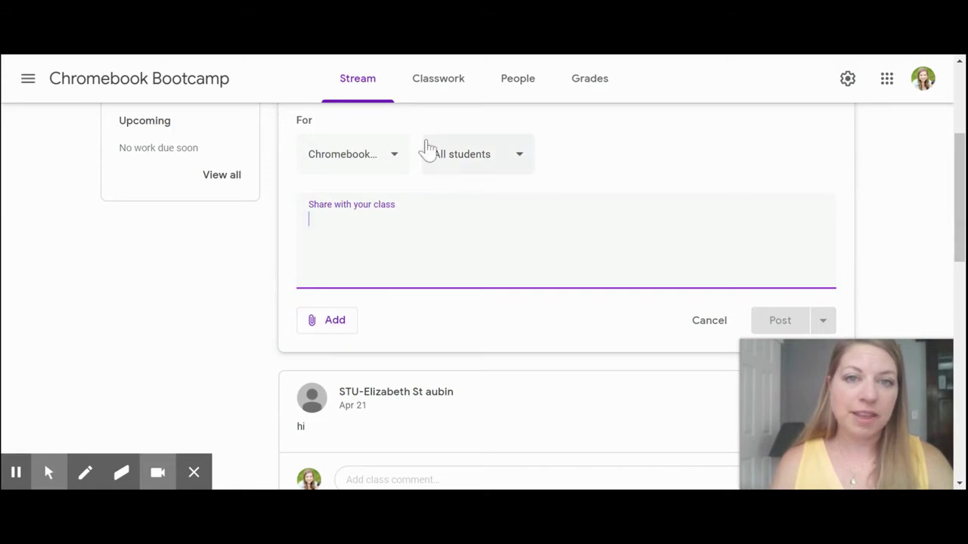
click(383, 155)
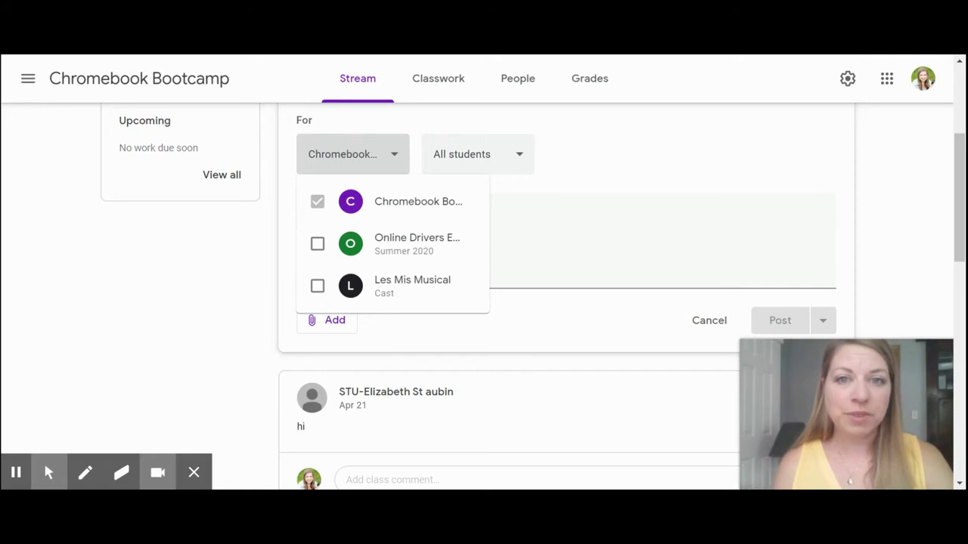
click(480, 164)
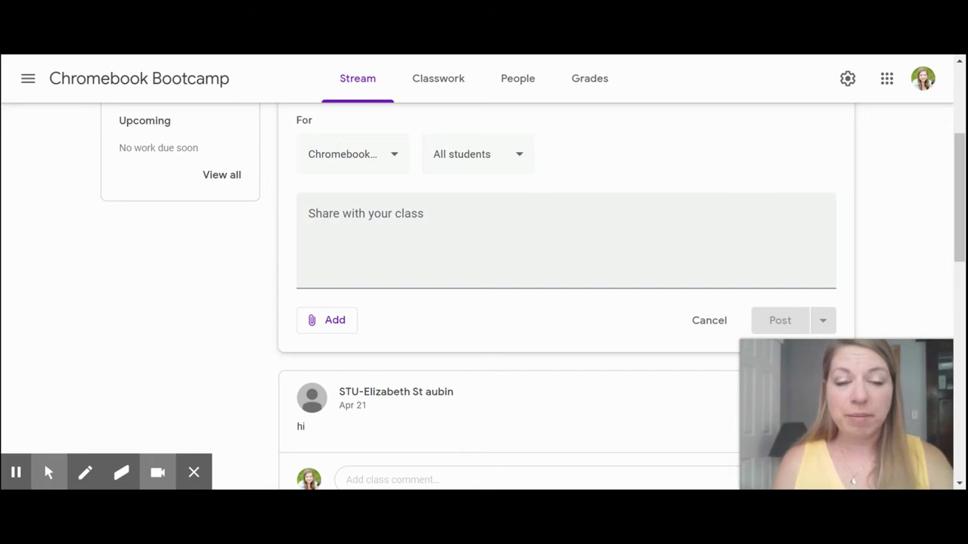
click(723, 335)
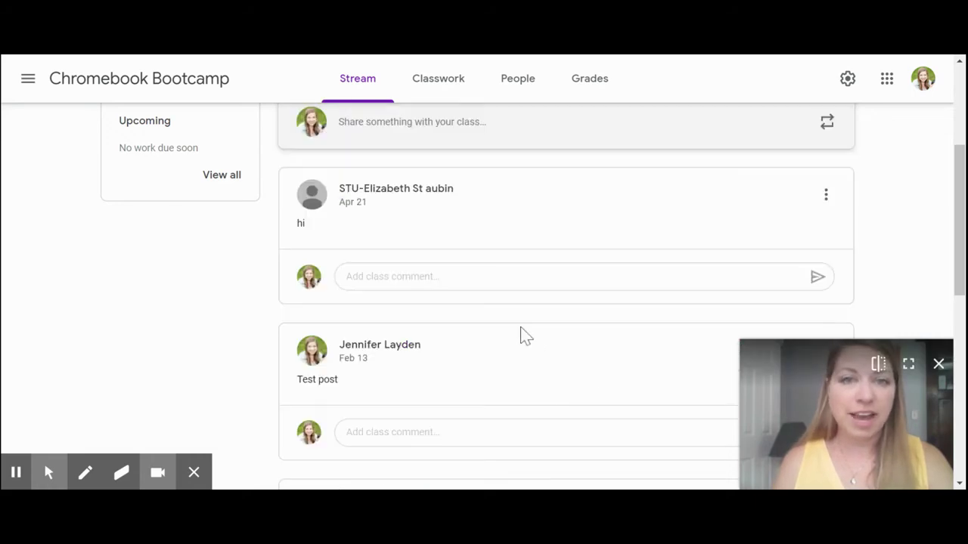
scroll(520, 337, up, 3)
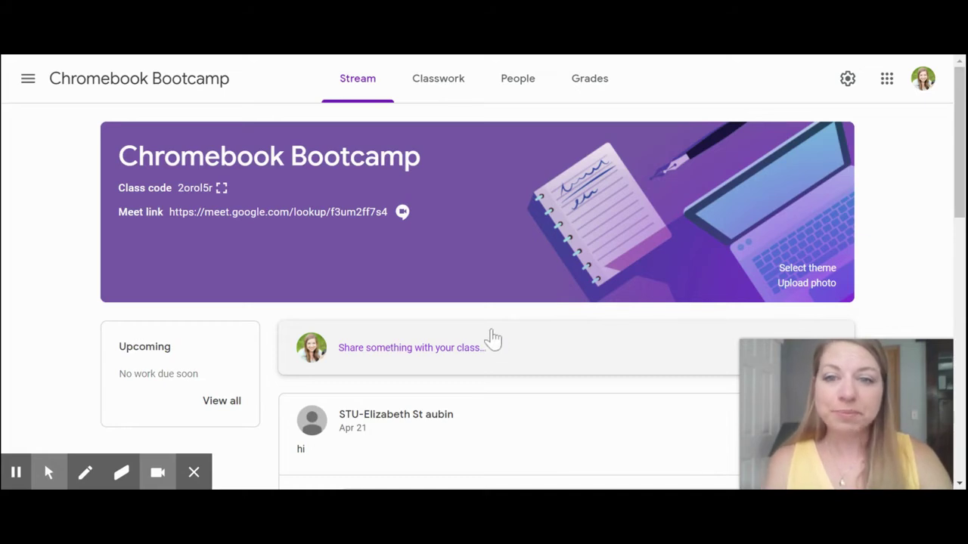
Go to the Chromebook Bootcamp Classwork page and open the Create menu
click(434, 97)
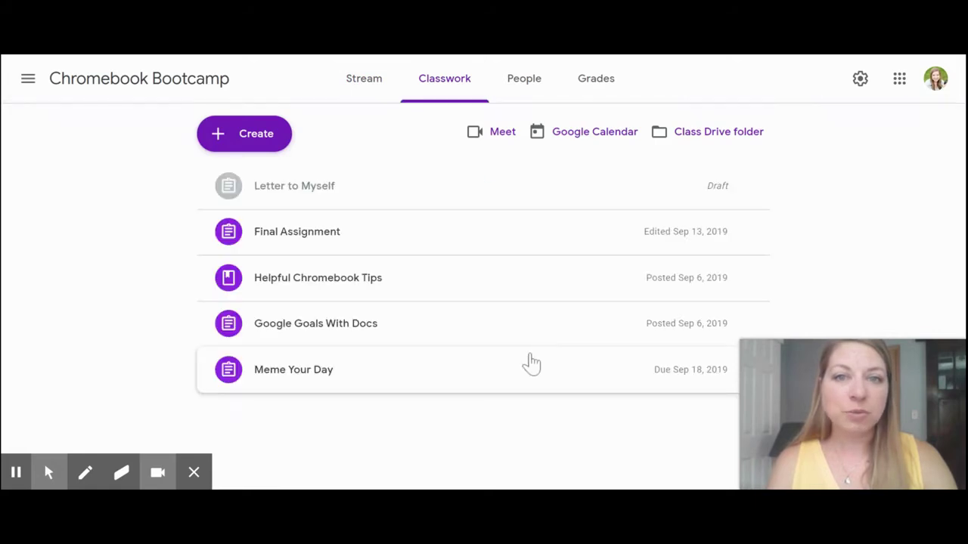
click(244, 133)
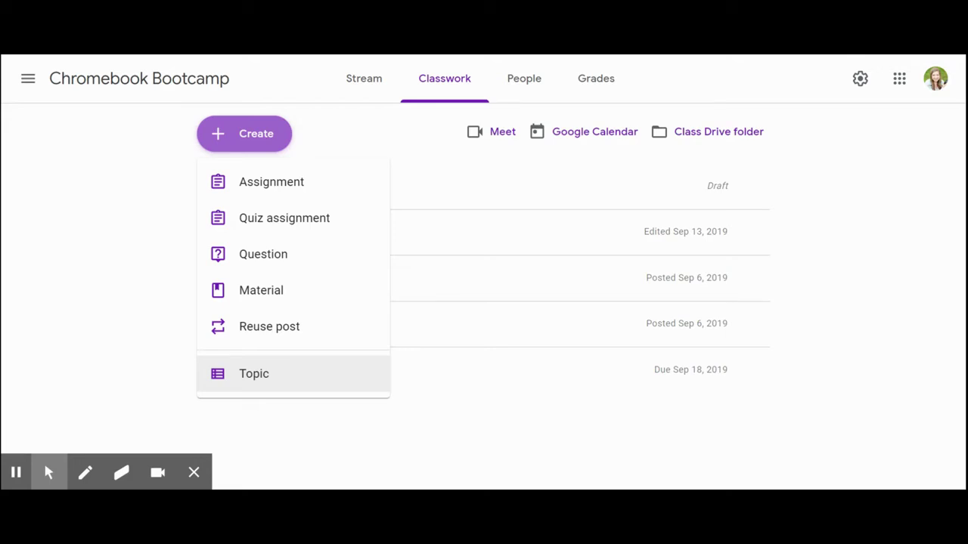
Start a blank Chromebook Bootcamp assignment and show its attachment options
click(251, 185)
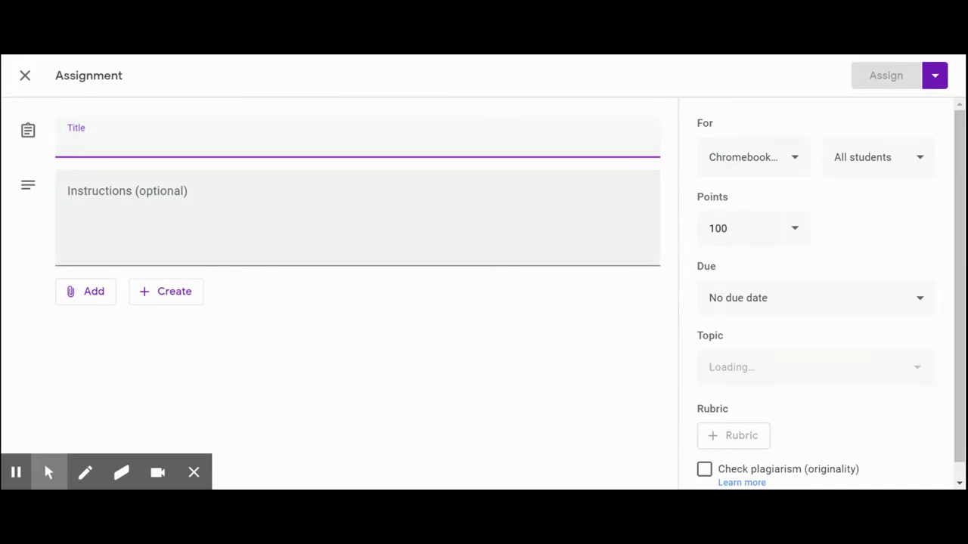
click(90, 295)
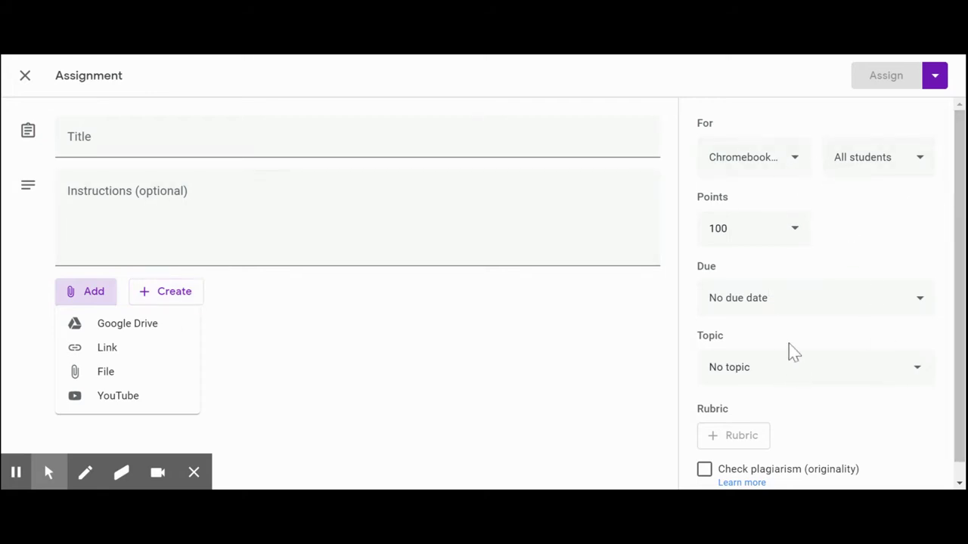
Review the assigned classes, point values and topic list, keeping 100 points and No topic
click(794, 161)
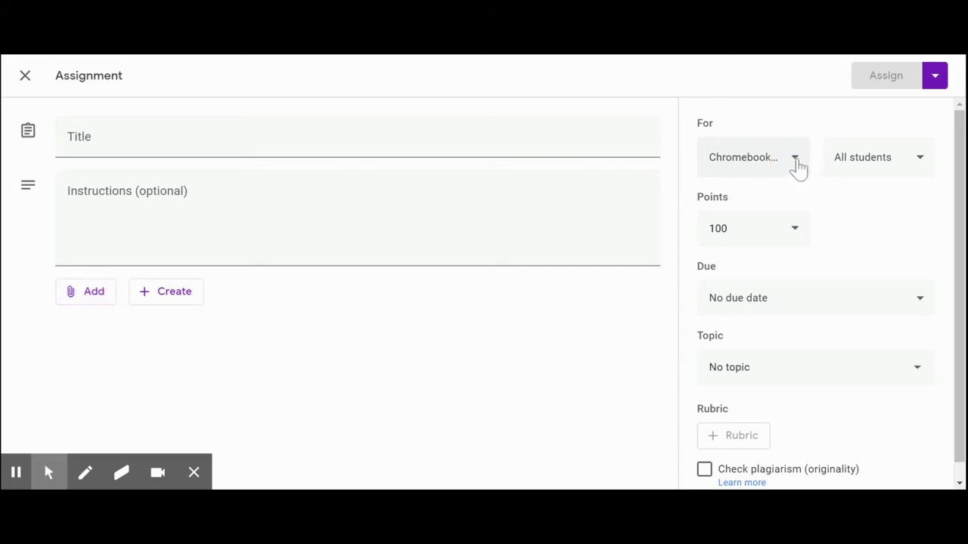
click(795, 160)
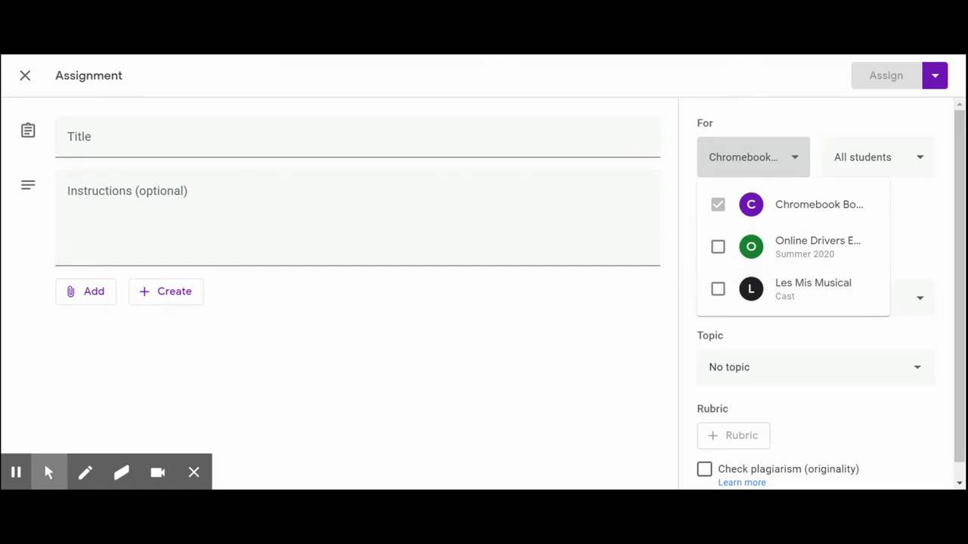
click(925, 157)
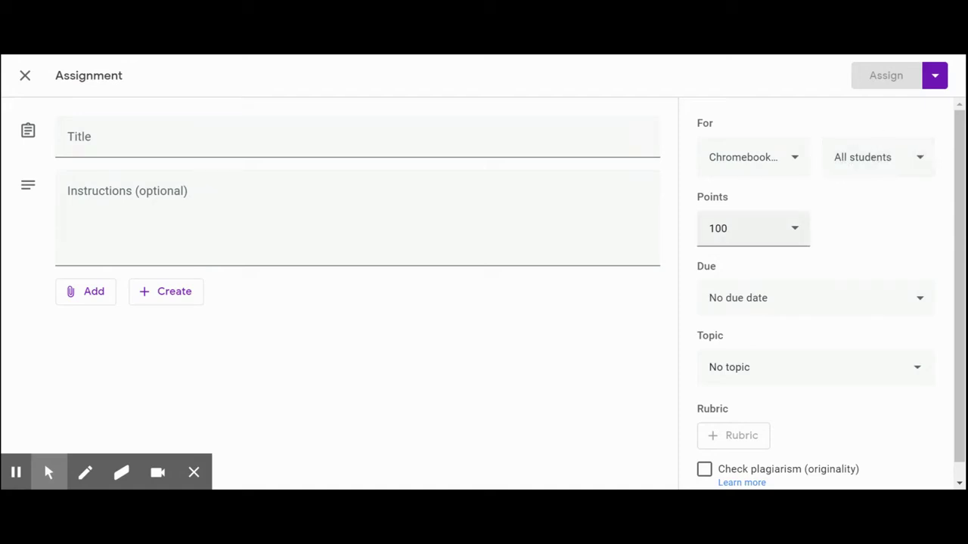
click(797, 232)
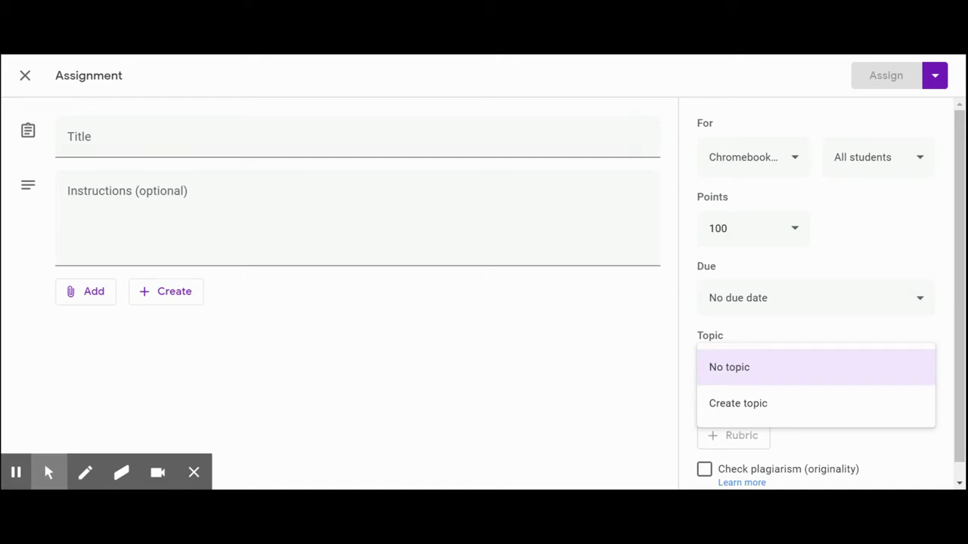
click(640, 369)
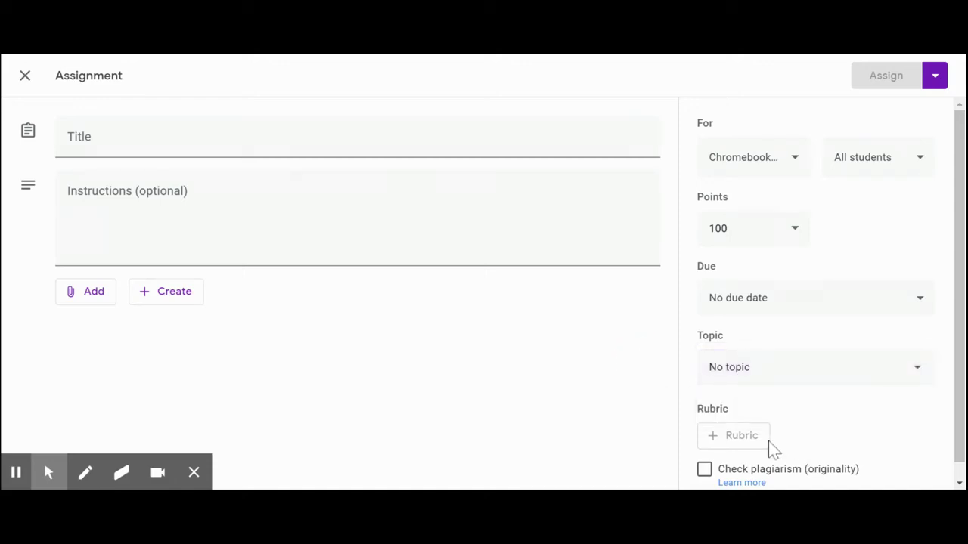
scroll(756, 444, down, 1)
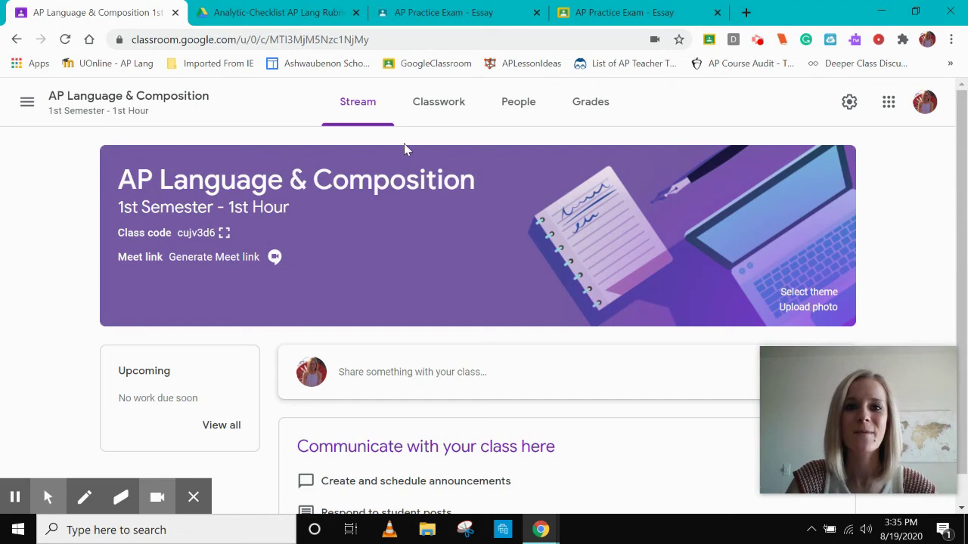
Go to the empty AP Language & Composition (1st Hour) Classwork page and open Create
click(417, 115)
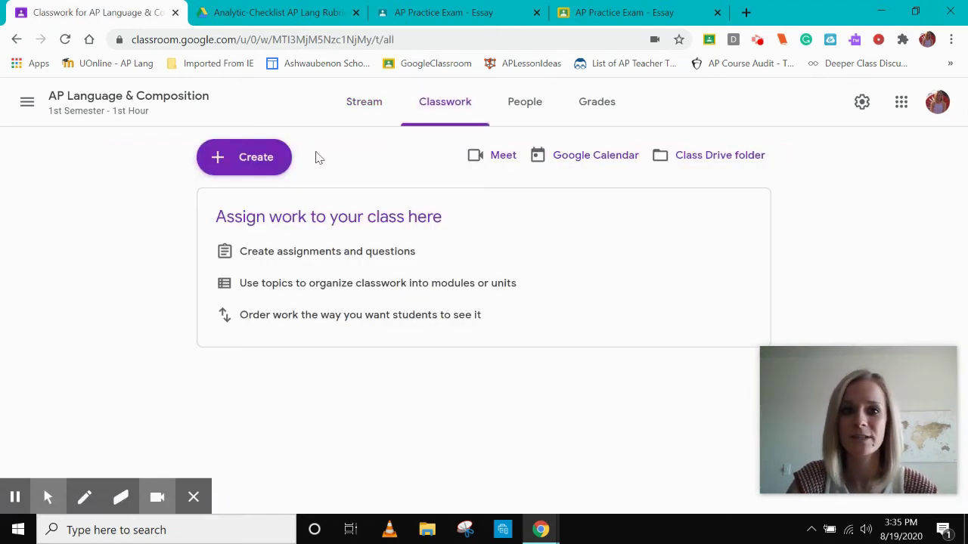
click(265, 171)
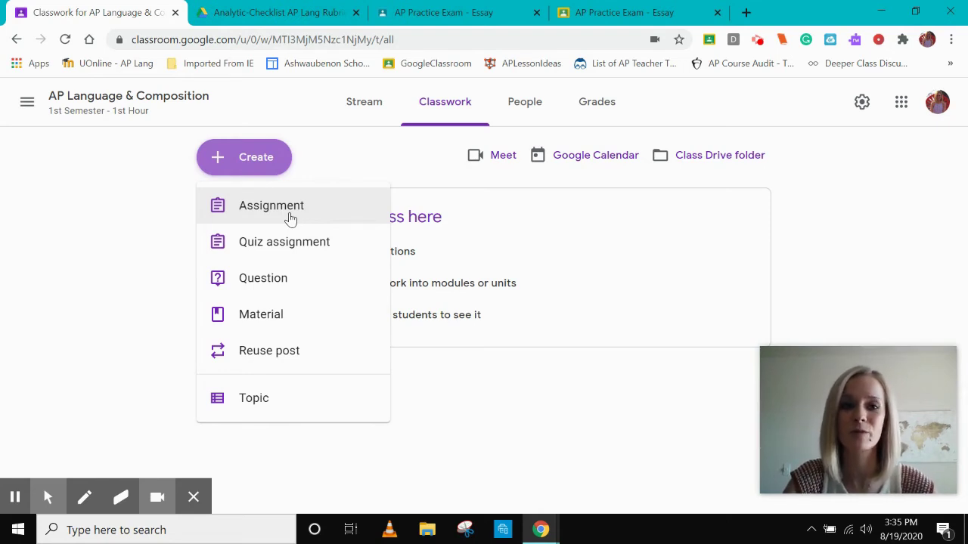
Add an AP Language assignment titled 'Assignment' with instructions 'Place directions here.'
click(290, 219)
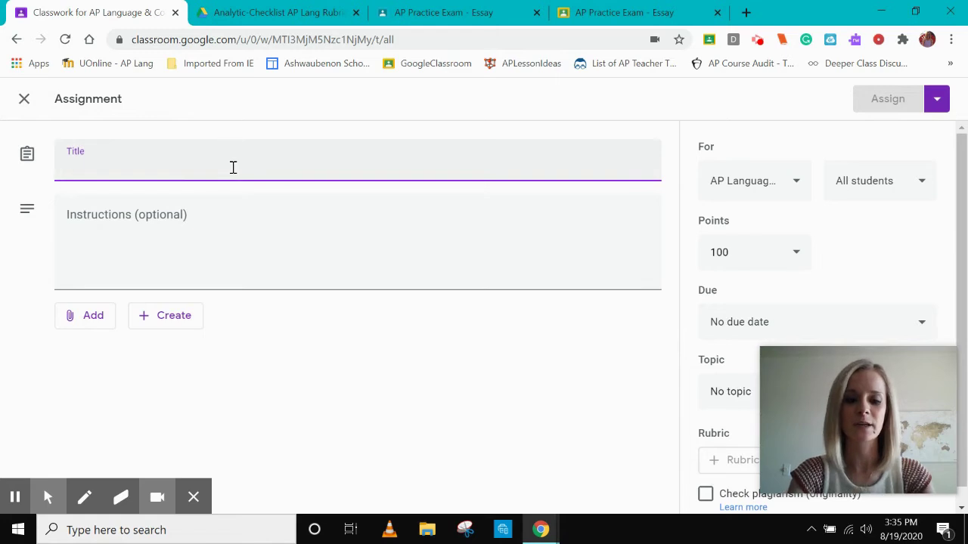
text(Assignment)
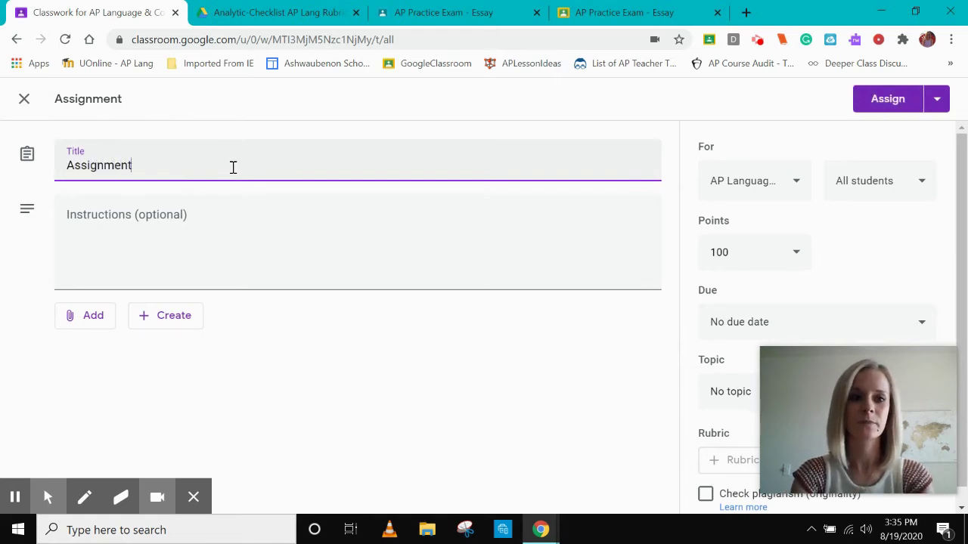
key(Tab)
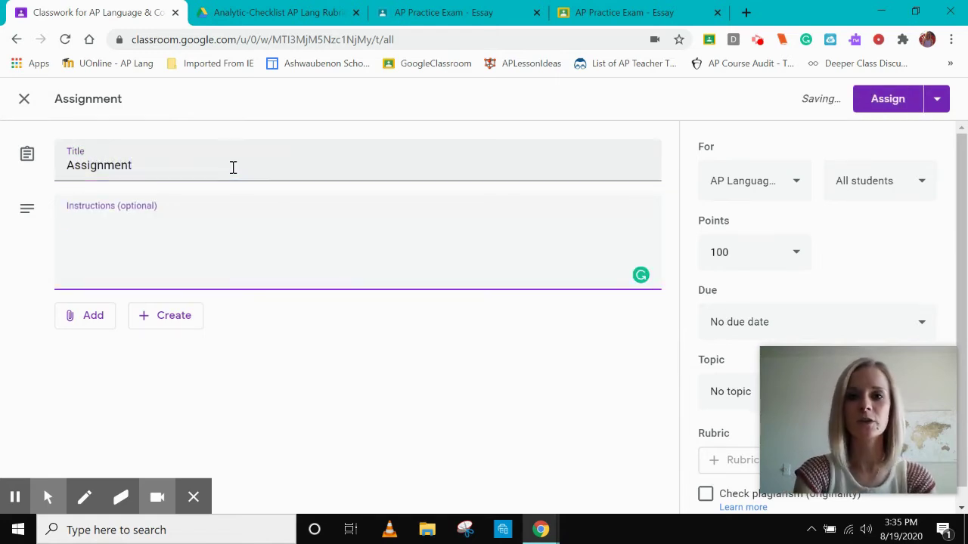
text(P)
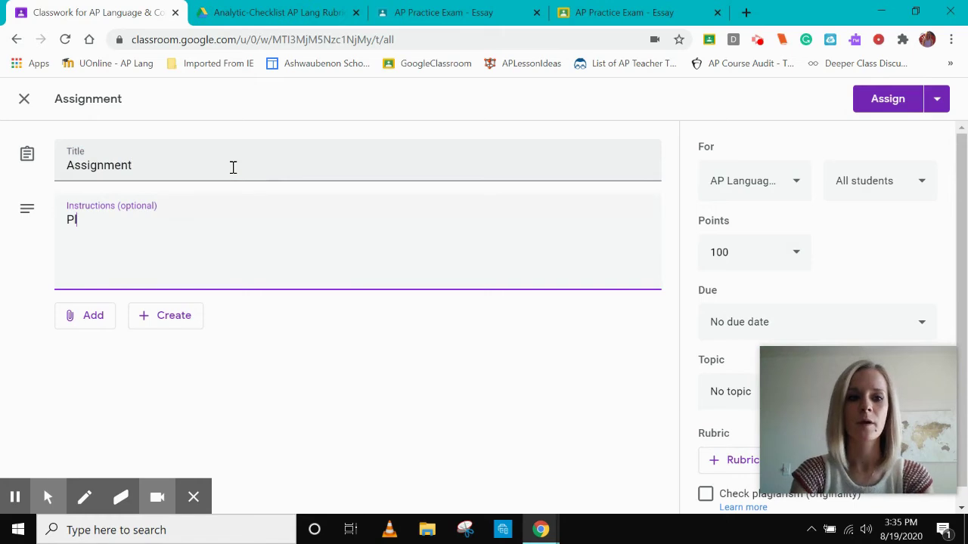
text(lace directio)
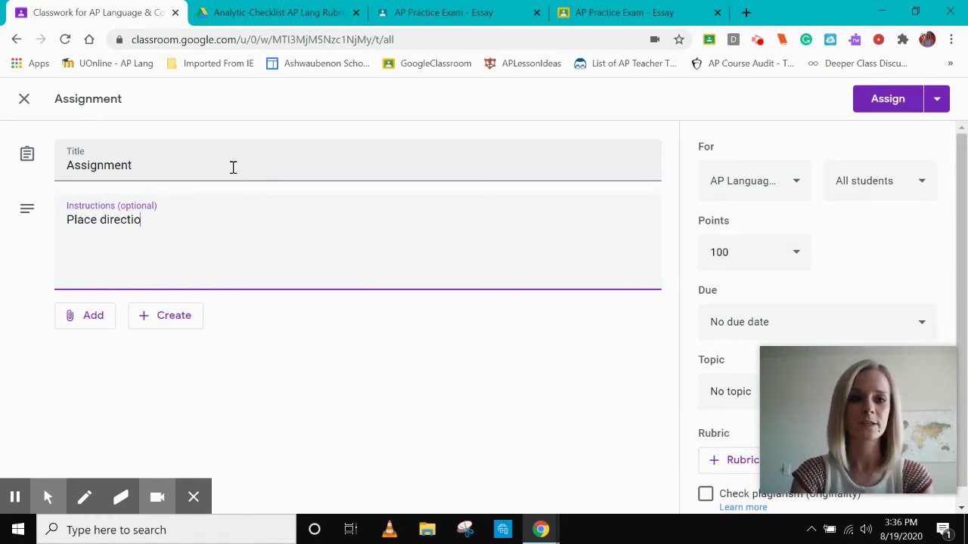
text(ns here.)
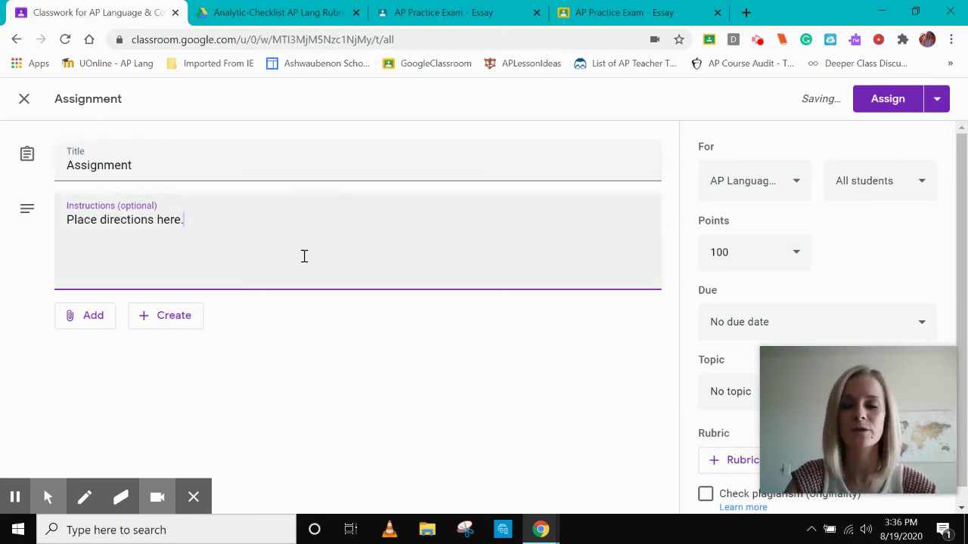
scroll(304, 256, down, 1)
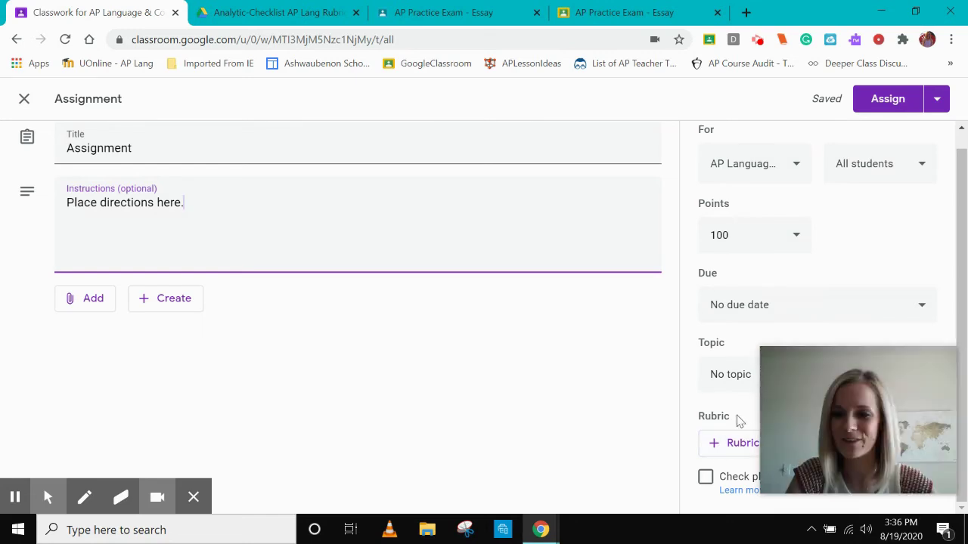
Create a new rubric from scratch for the assignment
click(714, 452)
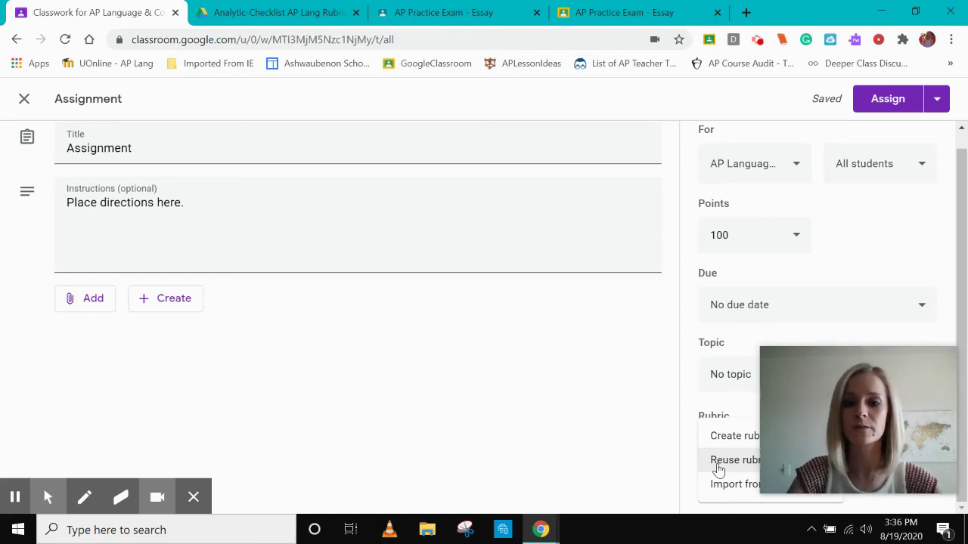
click(726, 445)
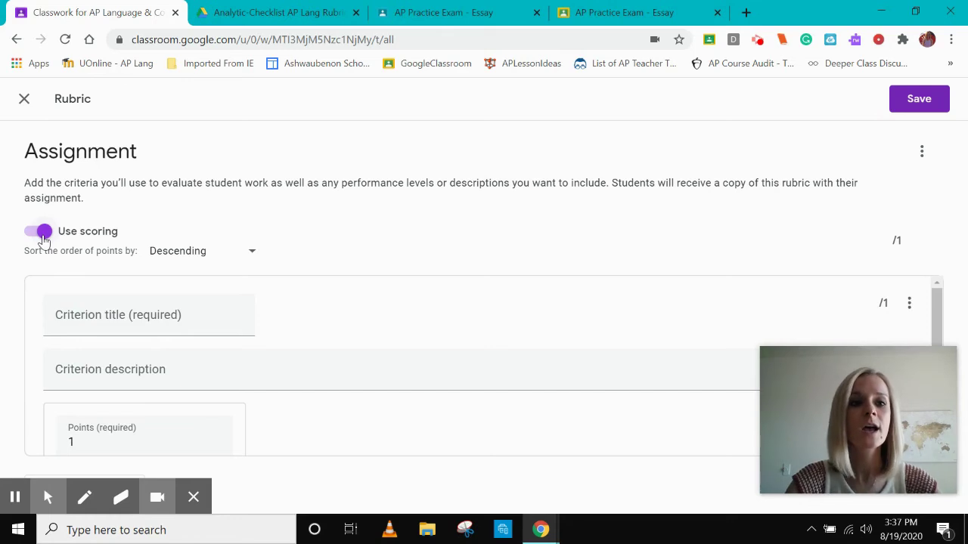
Turn off rubric scoring, then view the College Board One-Page Rubrics PDF
click(42, 234)
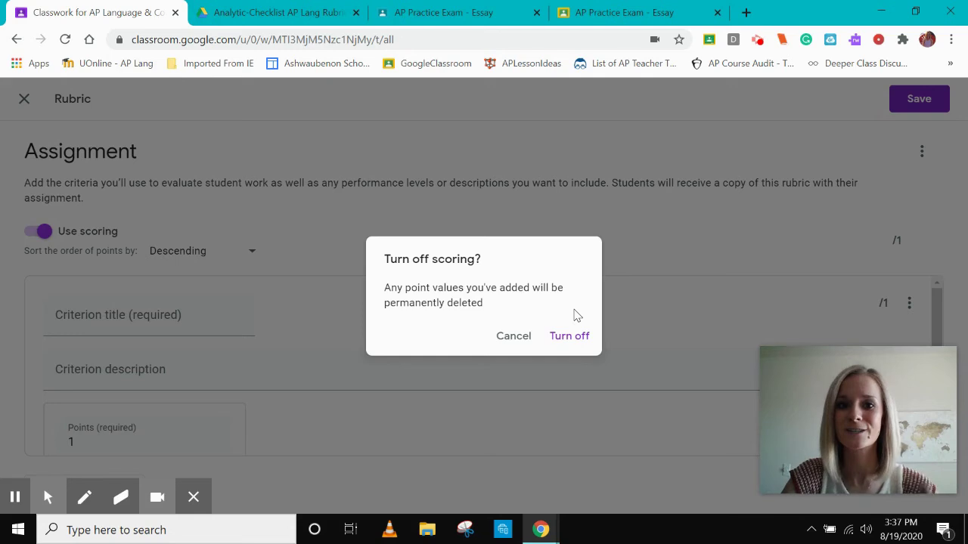
click(575, 342)
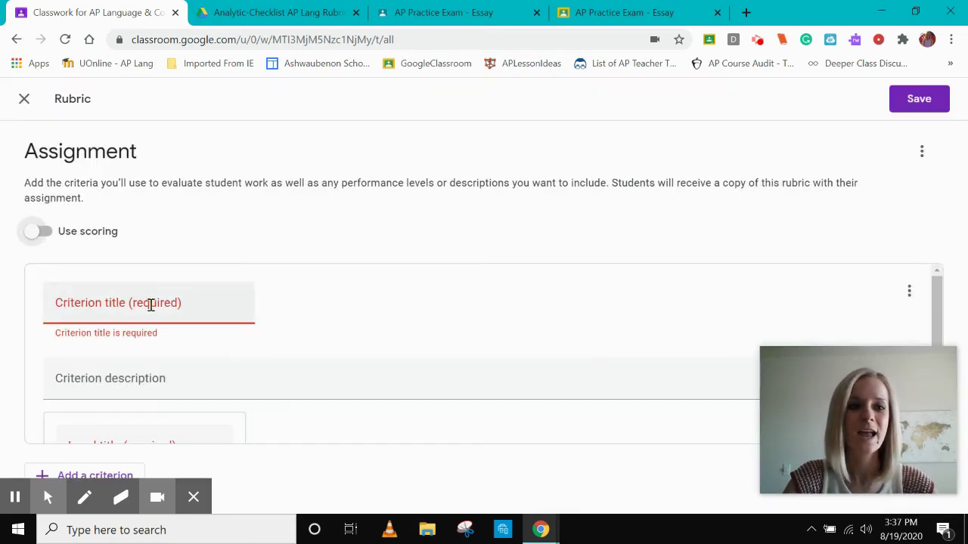
click(150, 304)
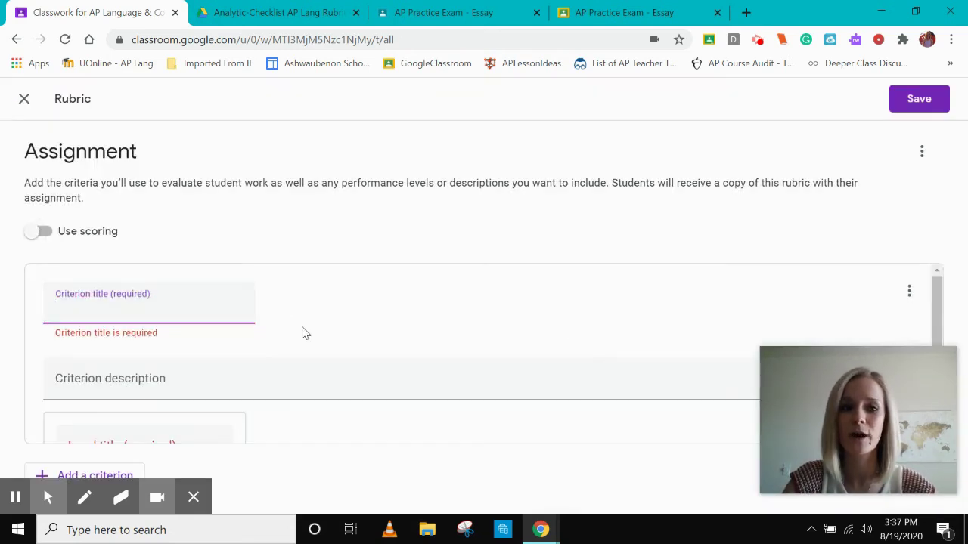
scroll(304, 333, down, 1)
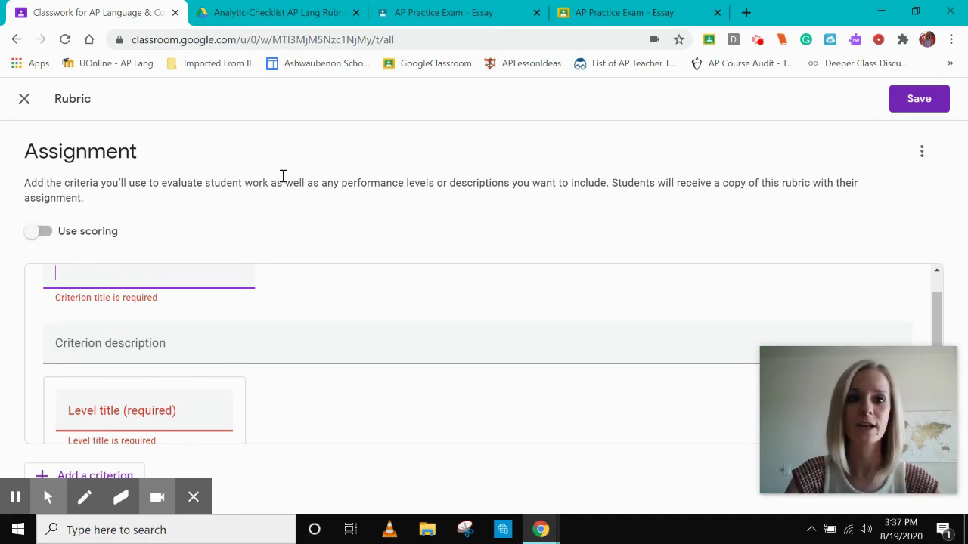
click(286, 20)
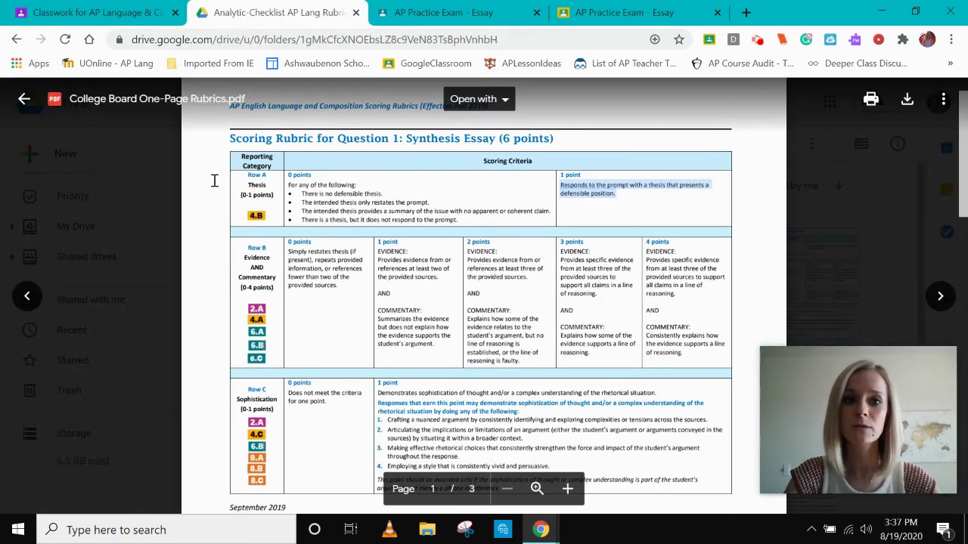
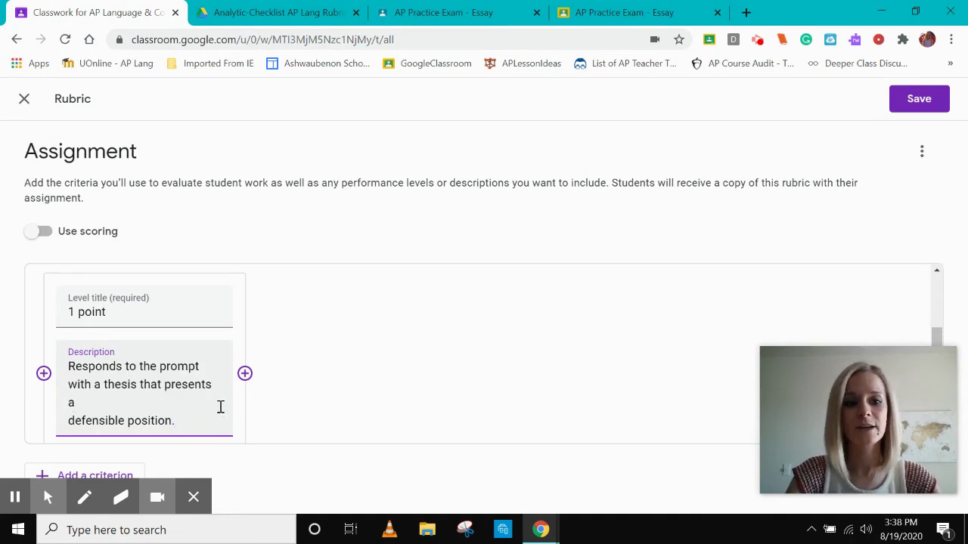
Scroll the rubric editor to review the '1 point' defensible-thesis level
scroll(220, 408, down, 1)
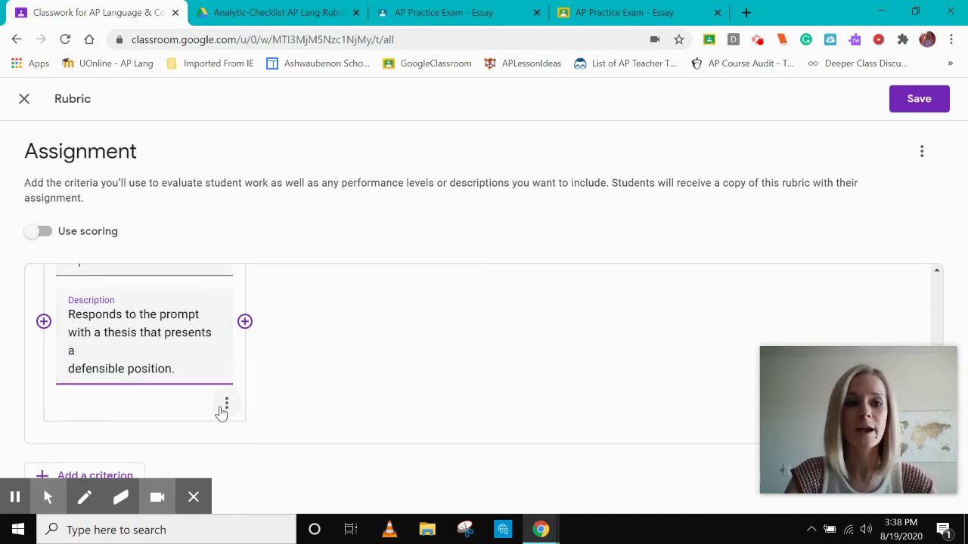
scroll(221, 412, up, 3)
scroll(220, 408, down, 2)
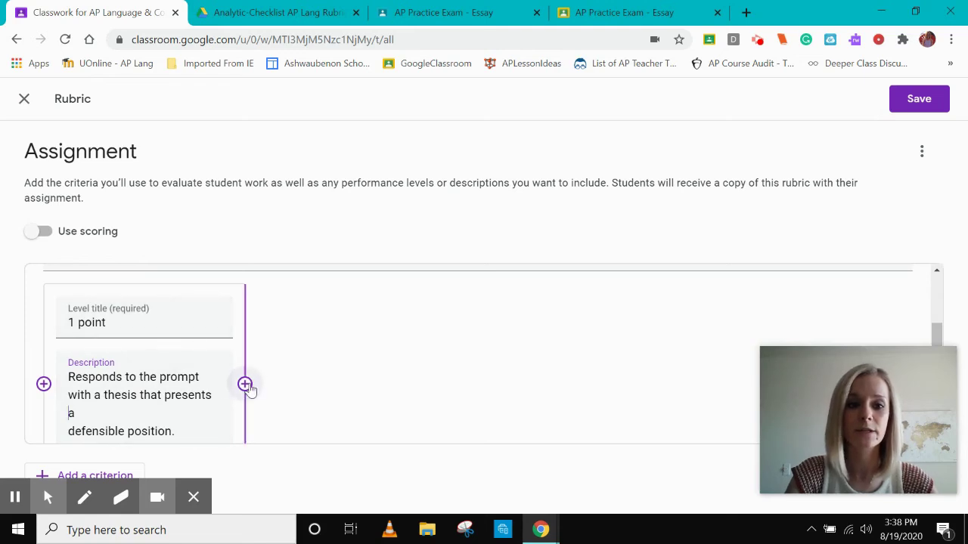
Add a second rubric level titled 0, then switch to the AP Lang 2020 Classwork page
click(245, 383)
scroll(367, 359, up, 3)
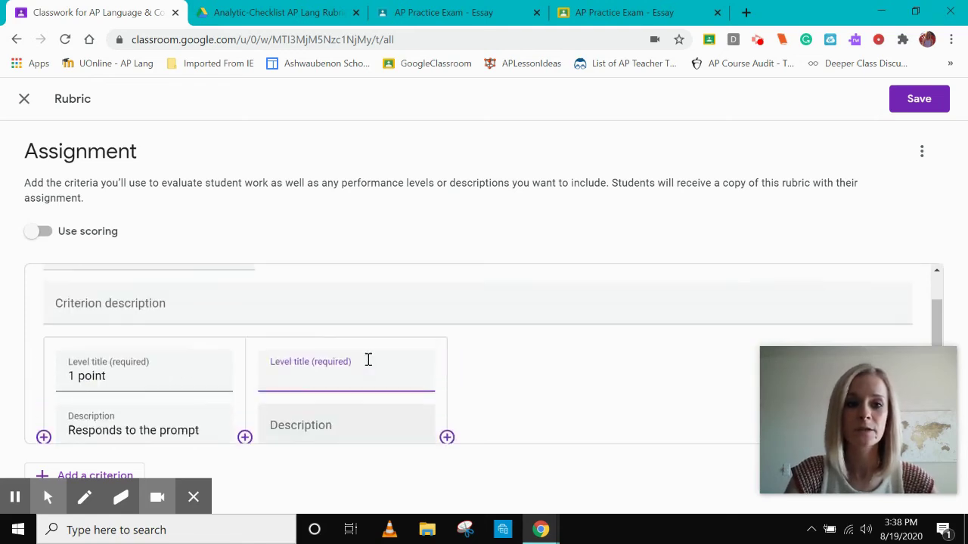
scroll(368, 359, down, 3)
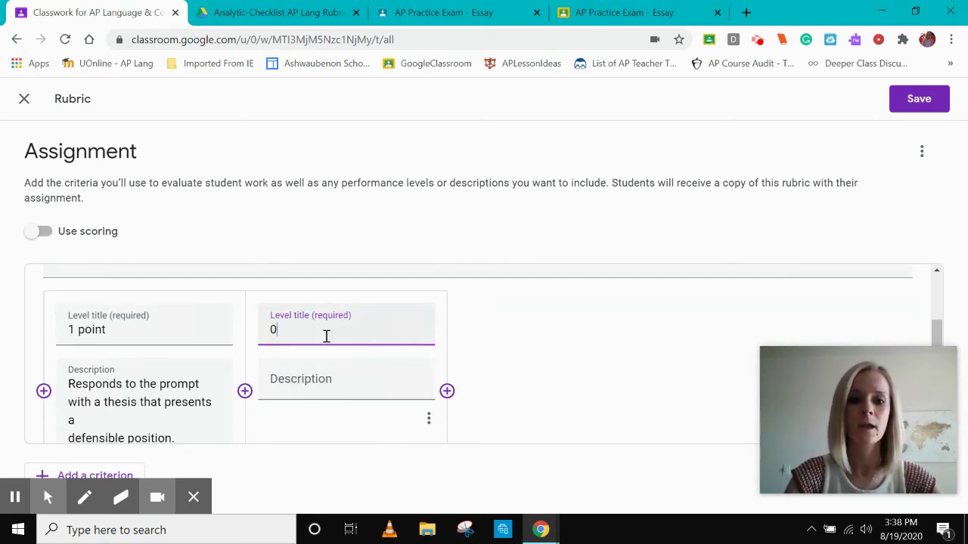
click(314, 387)
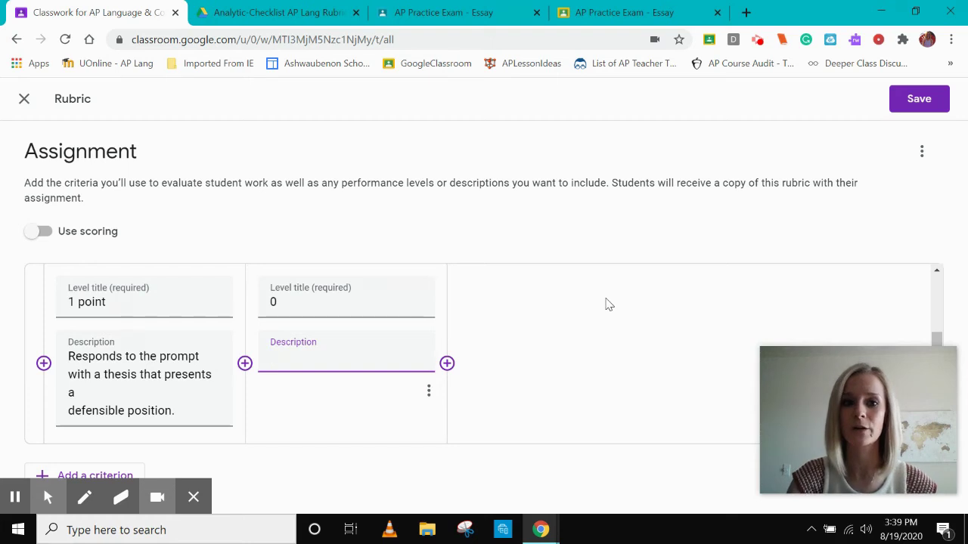
click(15, 496)
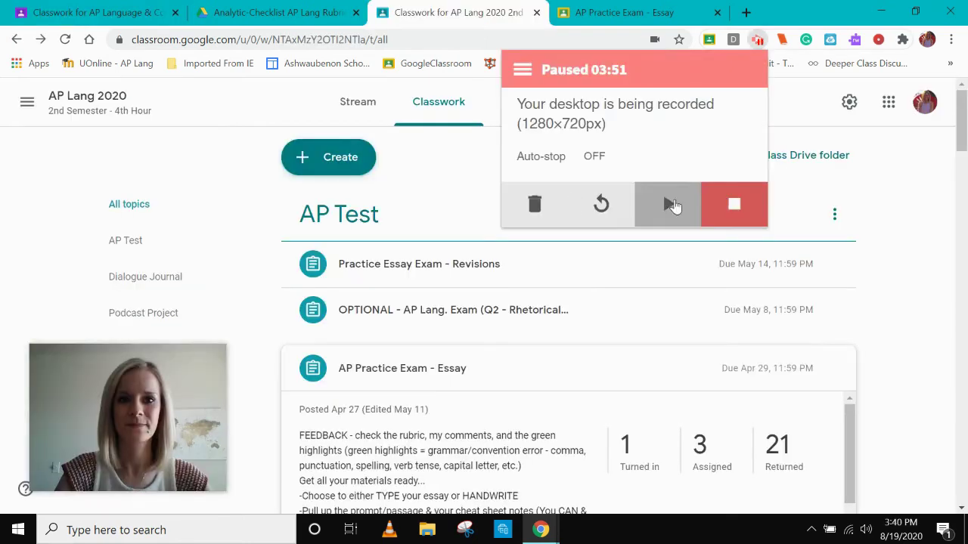
click(667, 204)
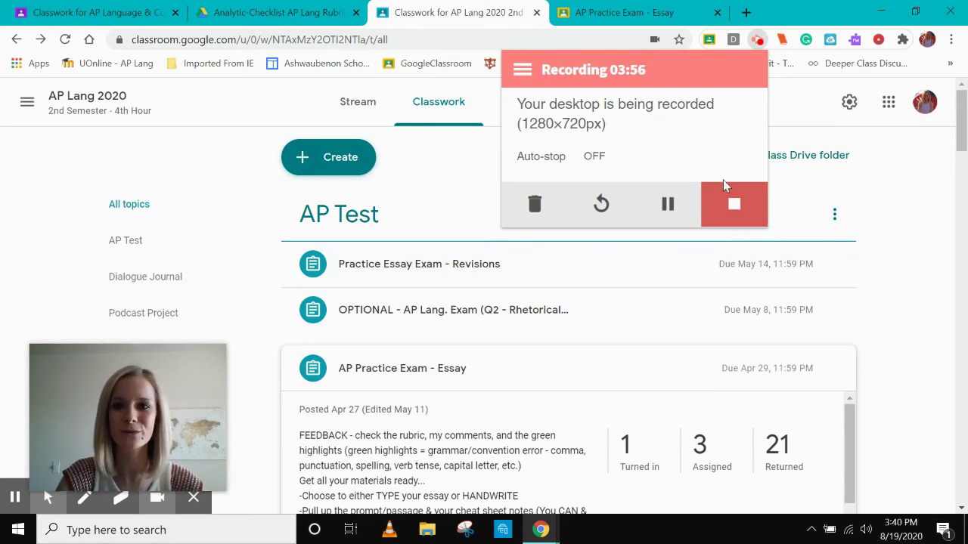
Expand AP Practice Exam - Essay and open its 'Rubric: 3 criteria' full rubric
click(758, 42)
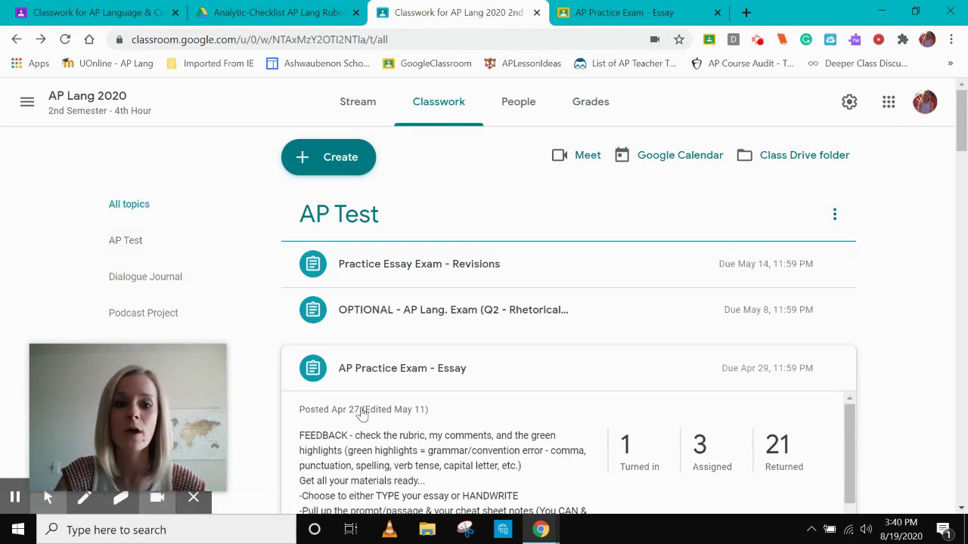
scroll(361, 412, down, 1)
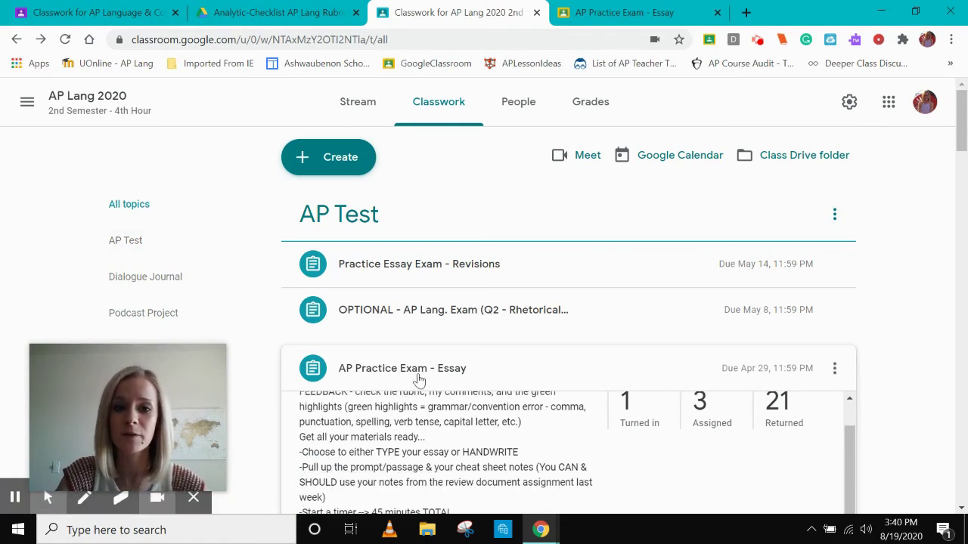
click(424, 379)
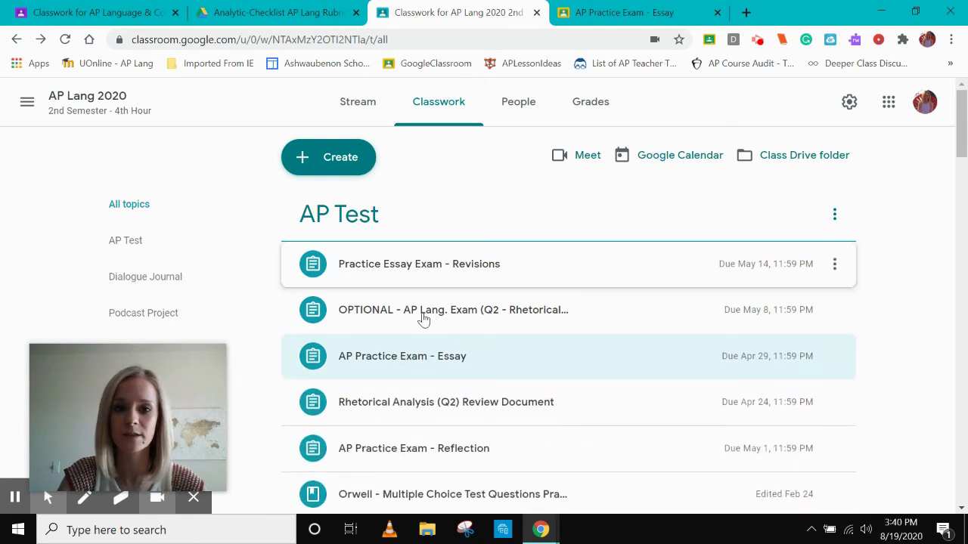
click(421, 357)
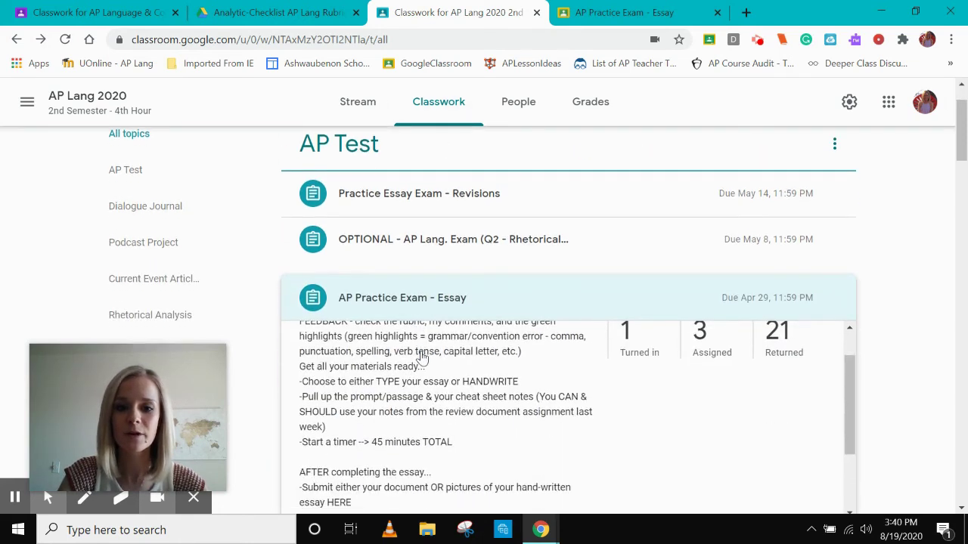
scroll(466, 372, down, 1)
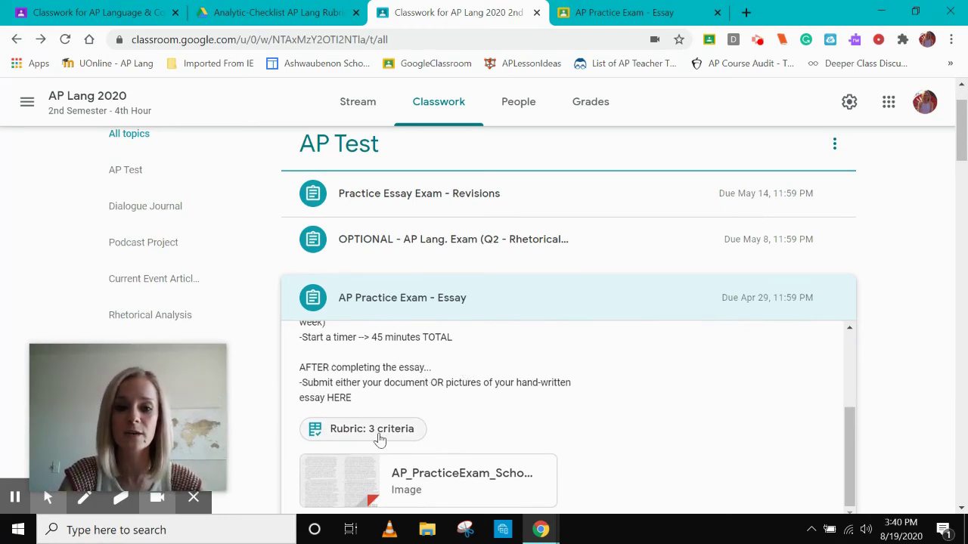
click(376, 435)
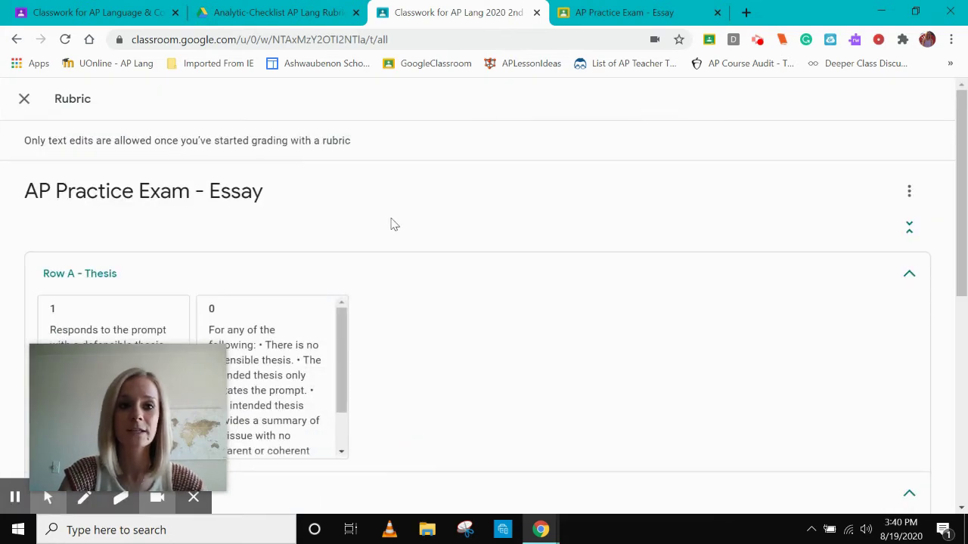
Review Rows A, B and C of the essay rubric, then close it back to Classwork
scroll(391, 222, down, 1)
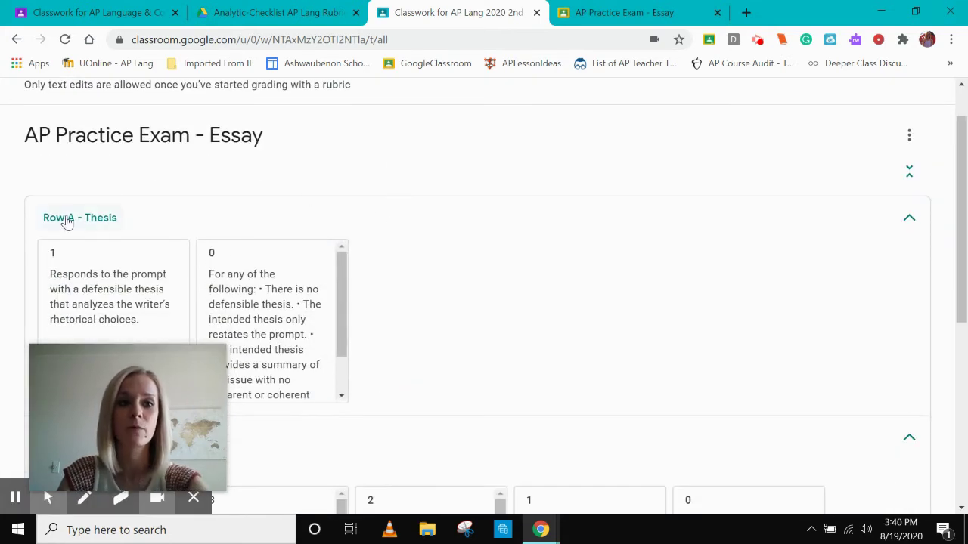
scroll(70, 220, down, 1)
scroll(283, 168, down, 1)
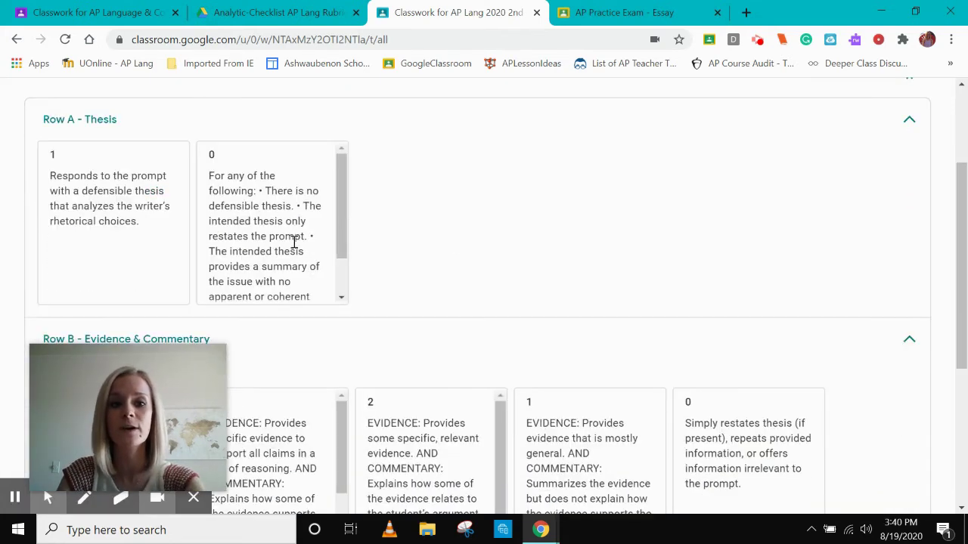
scroll(473, 261, down, 3)
scroll(473, 257, down, 1)
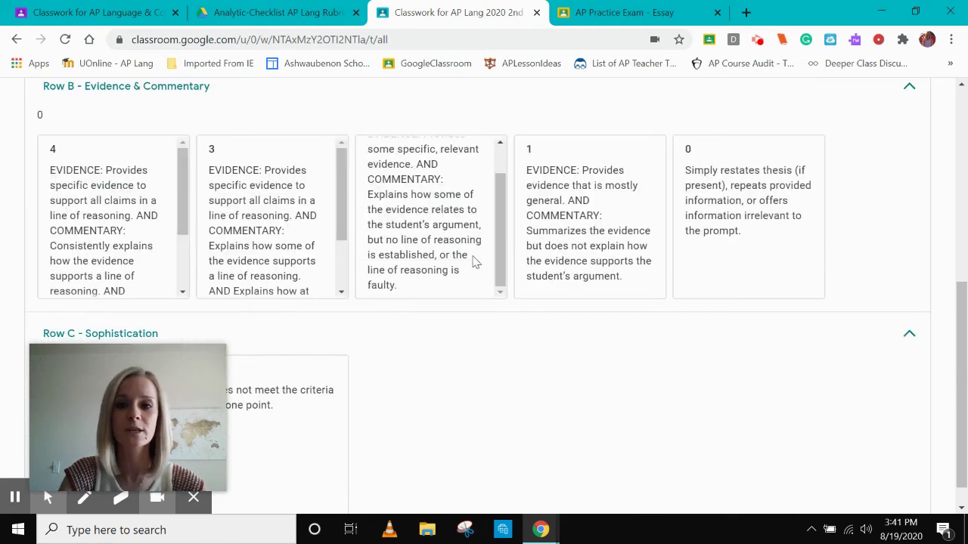
scroll(605, 395, up, 5)
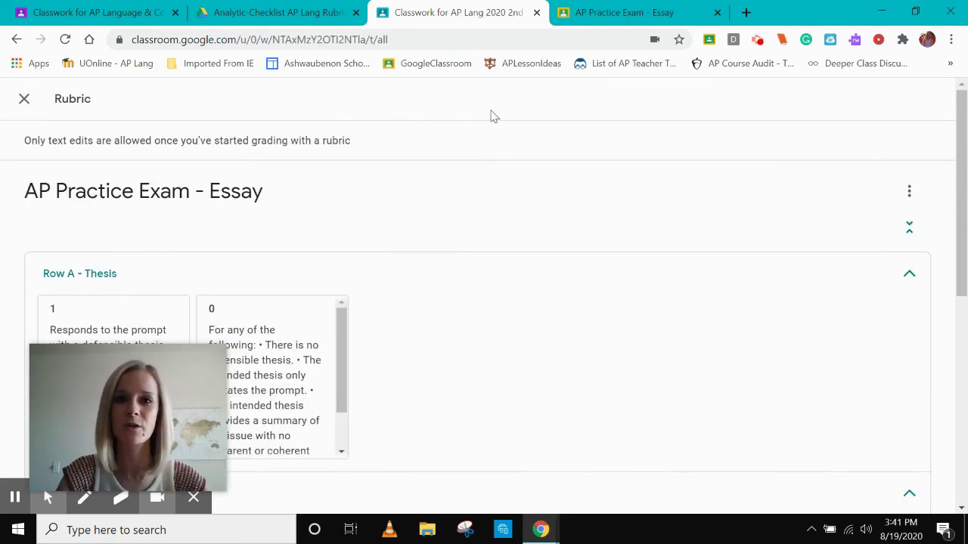
click(23, 98)
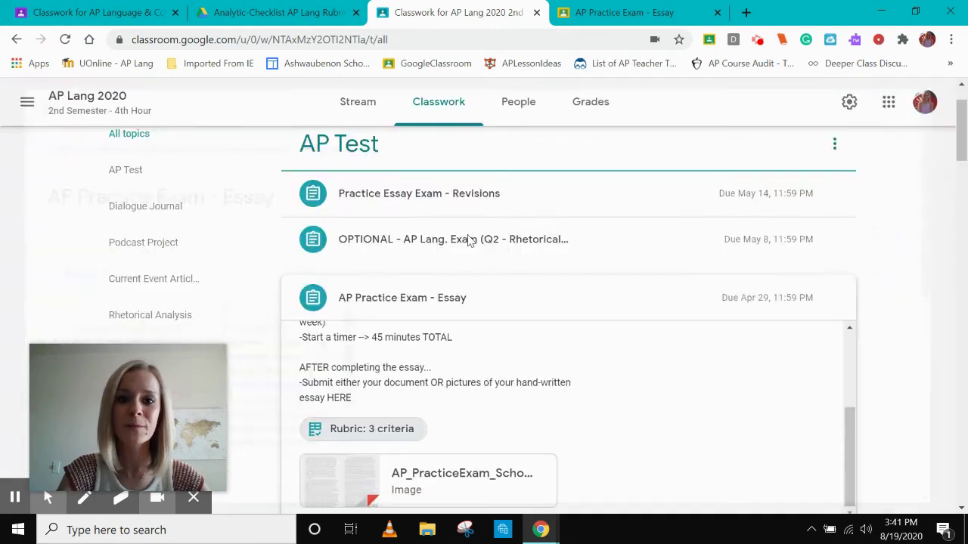
scroll(492, 367, down, 1)
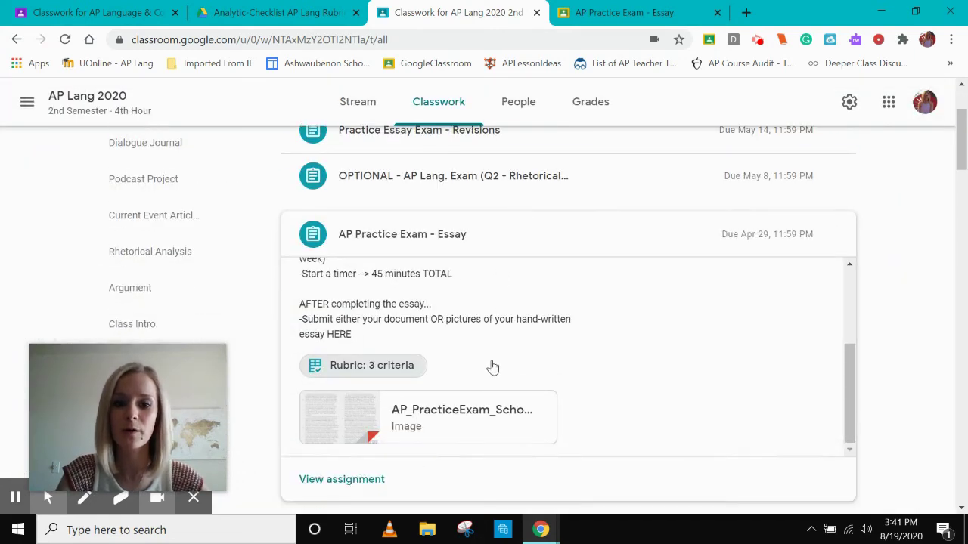
scroll(492, 366, down, 3)
click(347, 321)
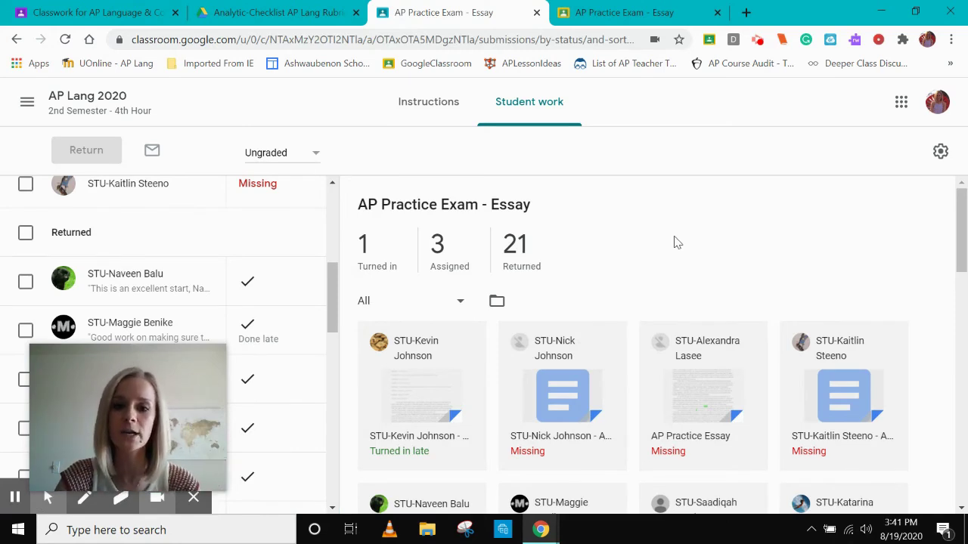
click(635, 15)
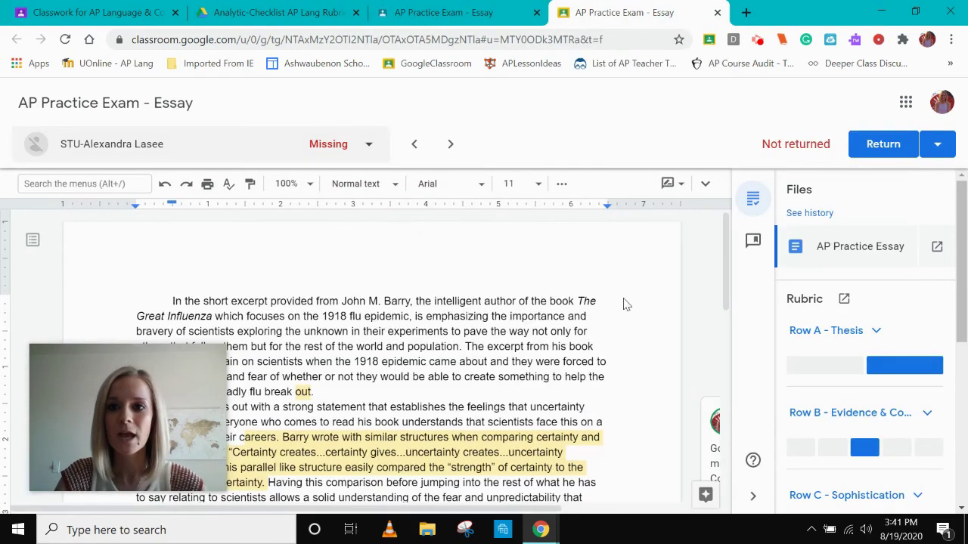
click(431, 11)
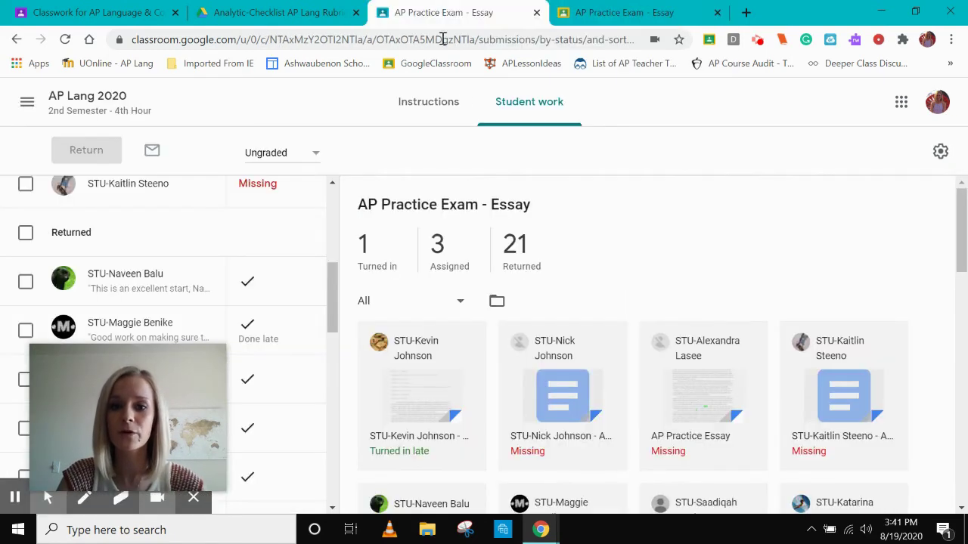
click(634, 21)
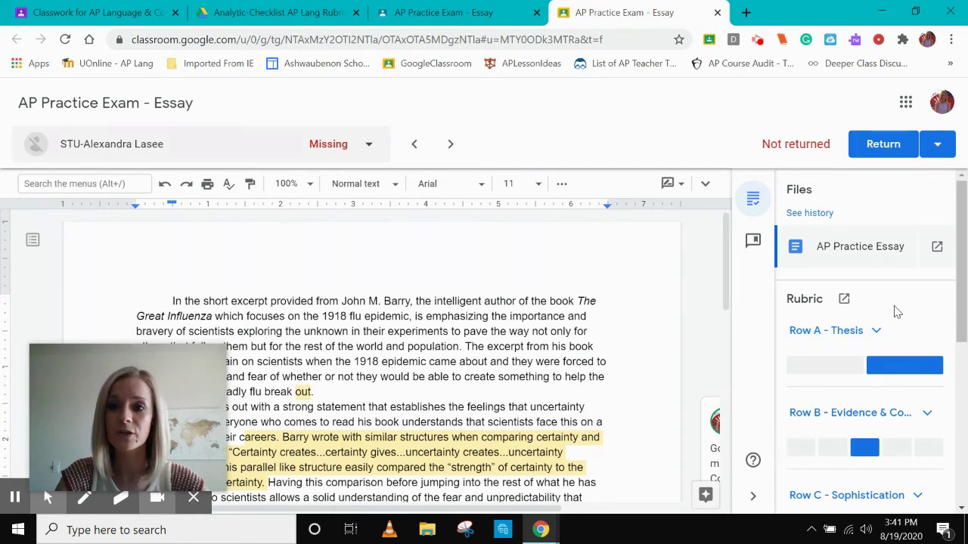
scroll(896, 312, down, 1)
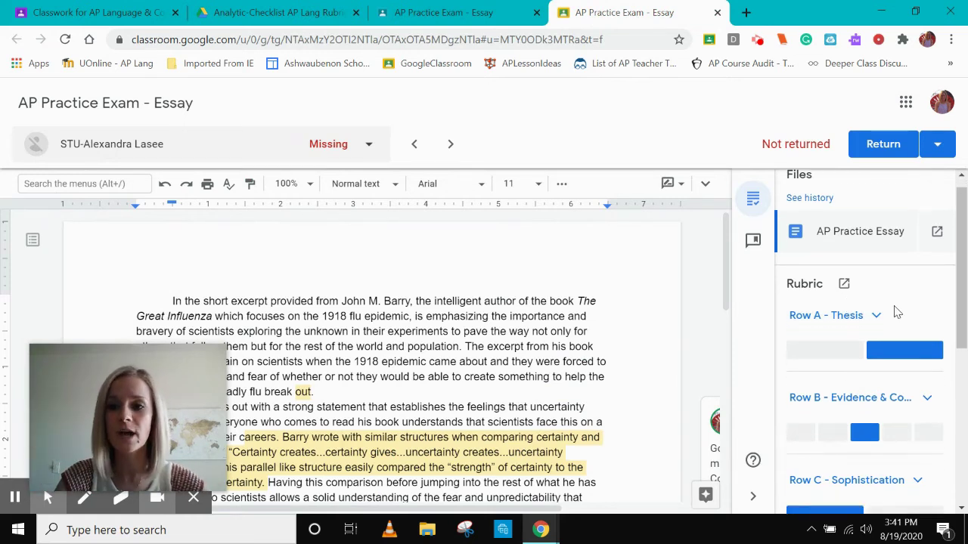
scroll(896, 312, down, 3)
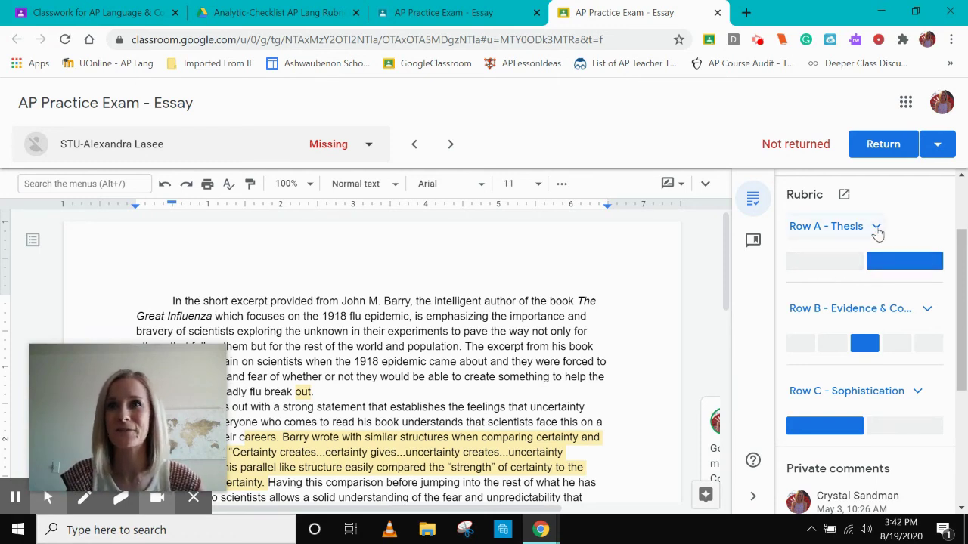
click(876, 229)
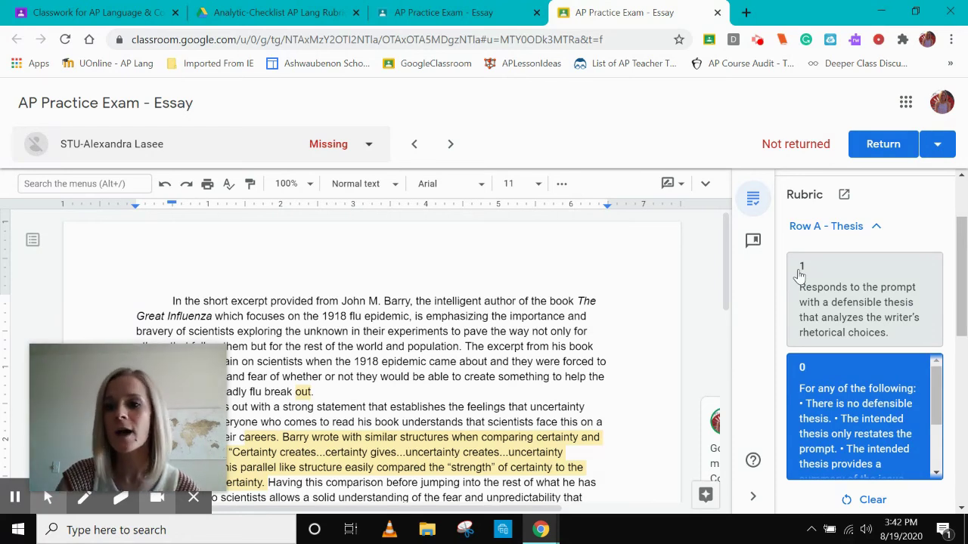
scroll(838, 339, down, 1)
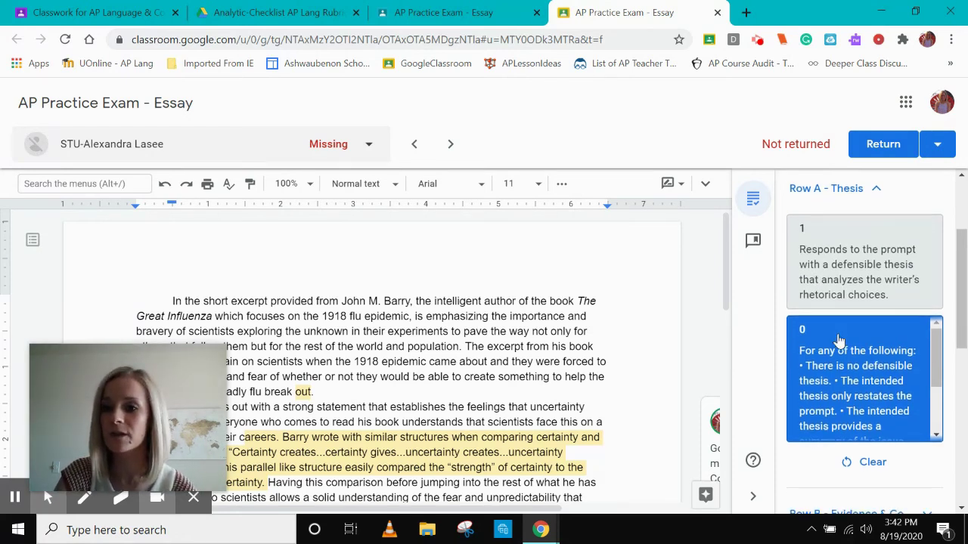
scroll(862, 378, down, 3)
scroll(864, 382, up, 4)
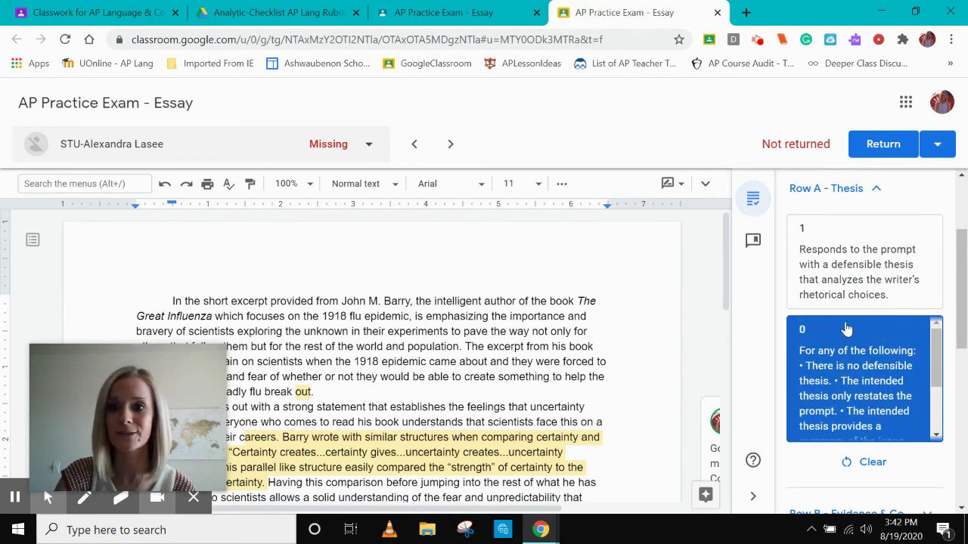
click(874, 194)
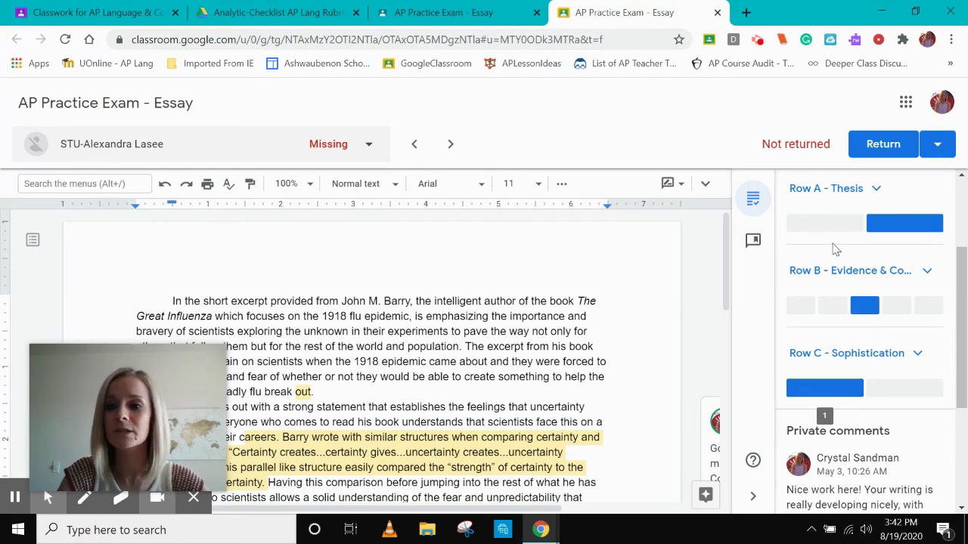
click(830, 235)
click(877, 227)
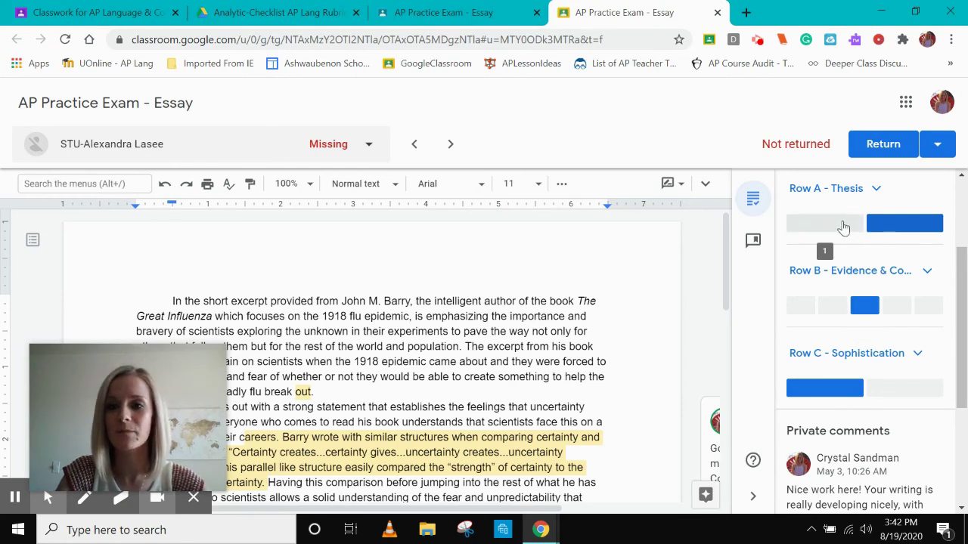
scroll(873, 257, down, 2)
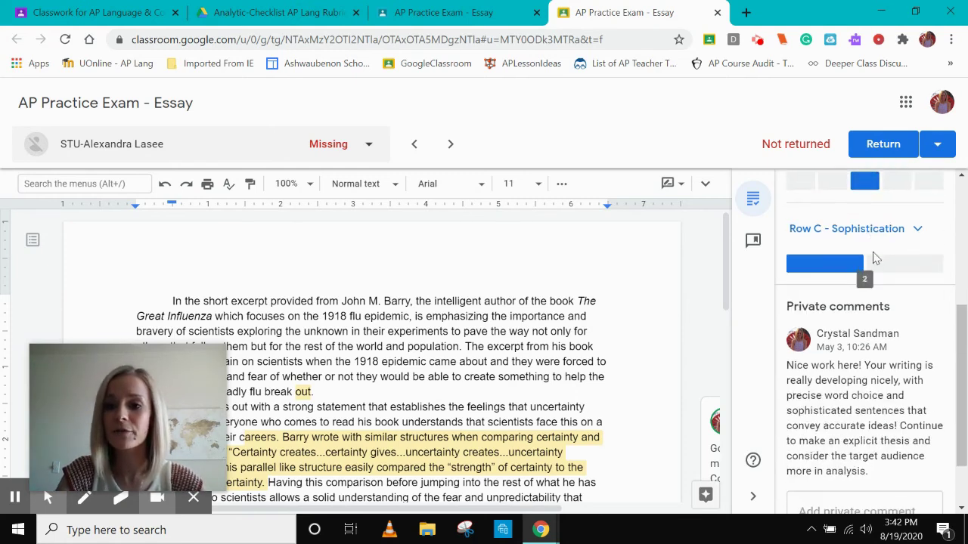
scroll(853, 416, down, 1)
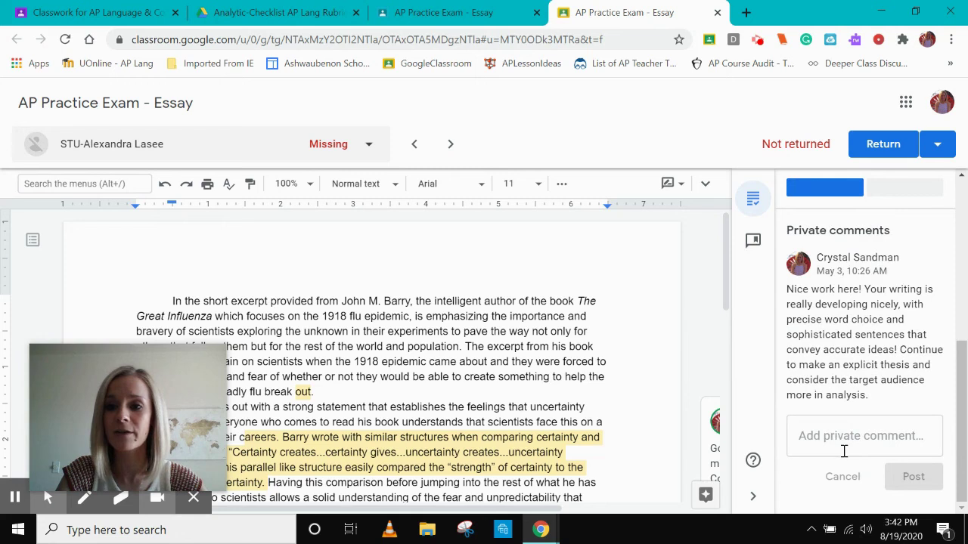
scroll(847, 427, up, 1)
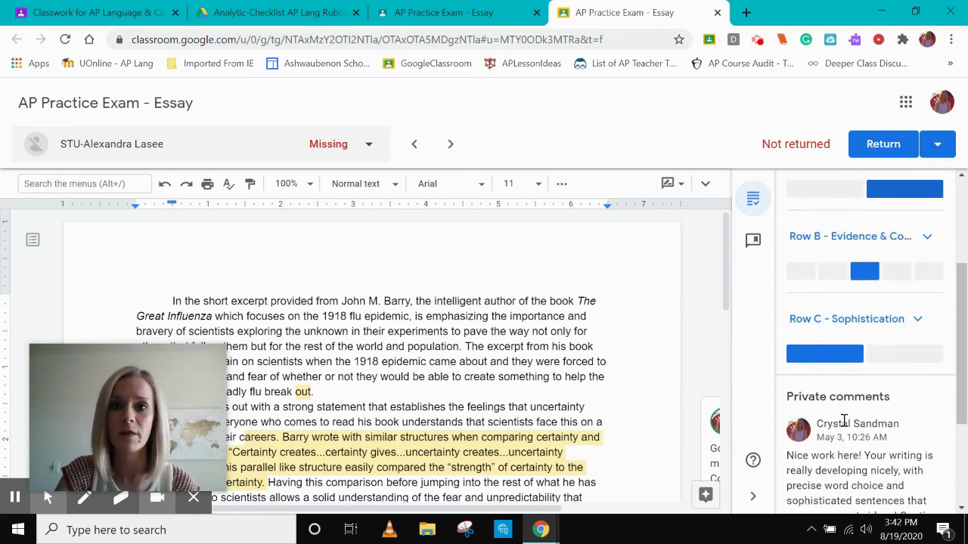
scroll(844, 421, up, 2)
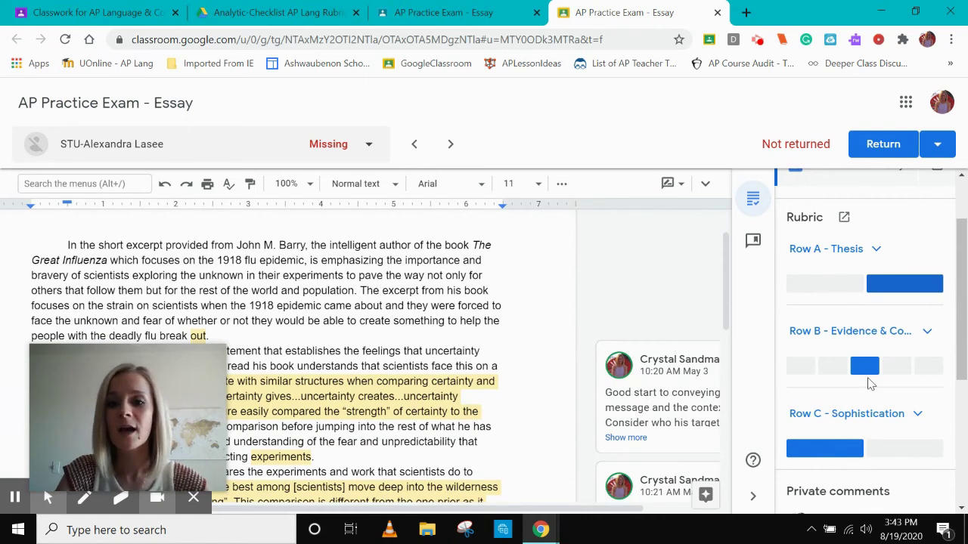
scroll(869, 384, down, 2)
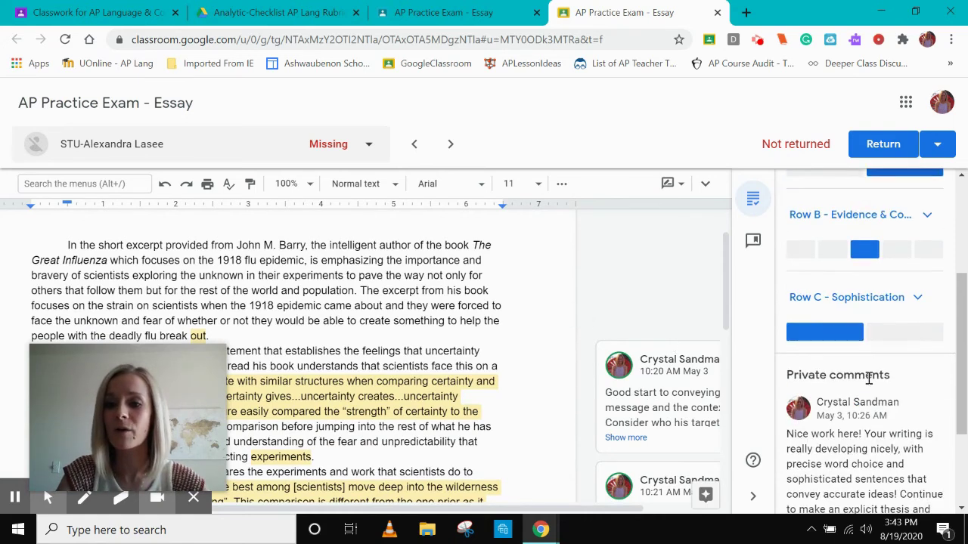
scroll(868, 382, down, 1)
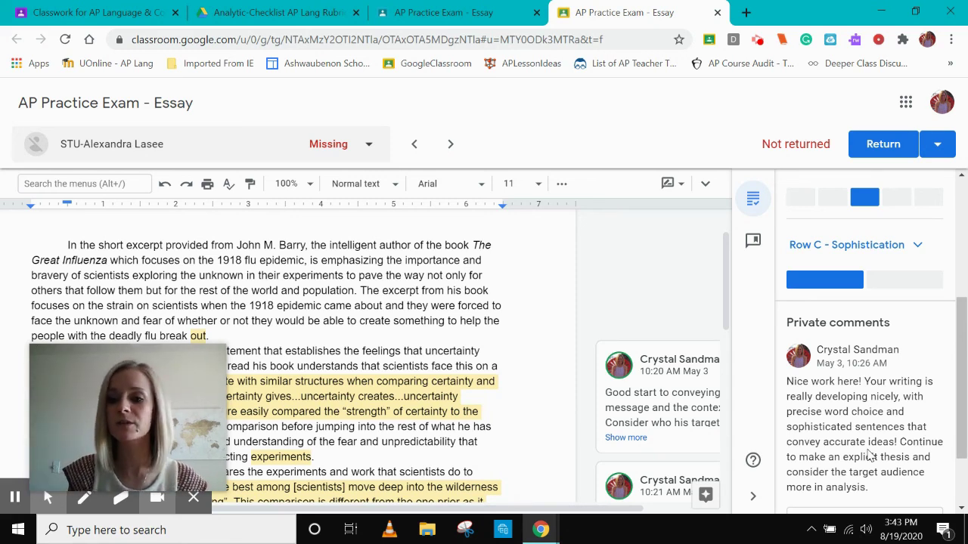
scroll(868, 454, up, 3)
scroll(868, 452, up, 2)
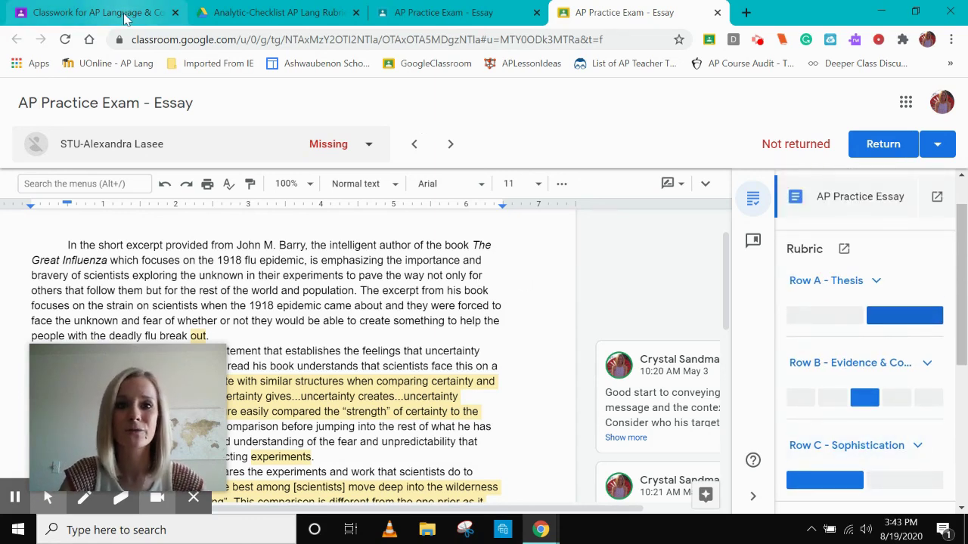
Return to the Assignment's rubric editor and save the rubric
click(125, 15)
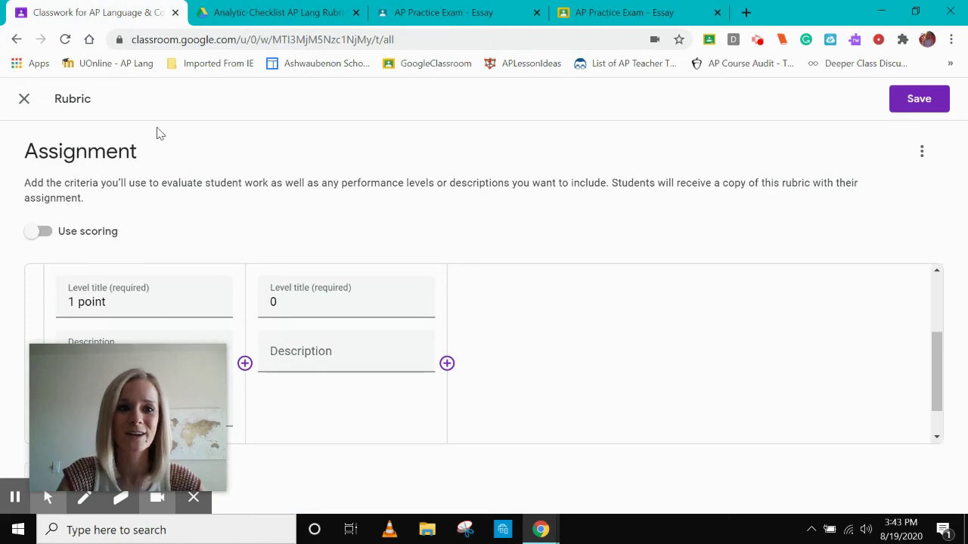
scroll(499, 295, up, 1)
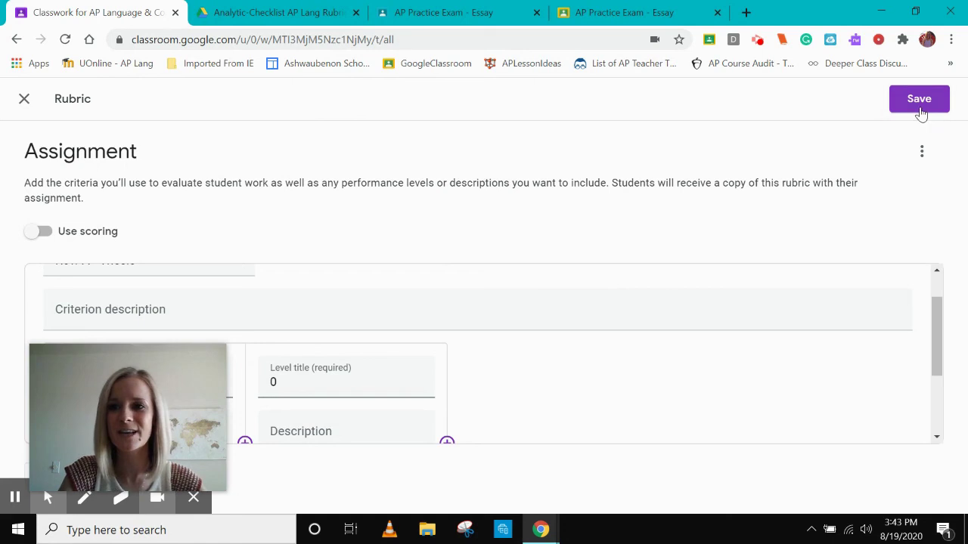
click(921, 105)
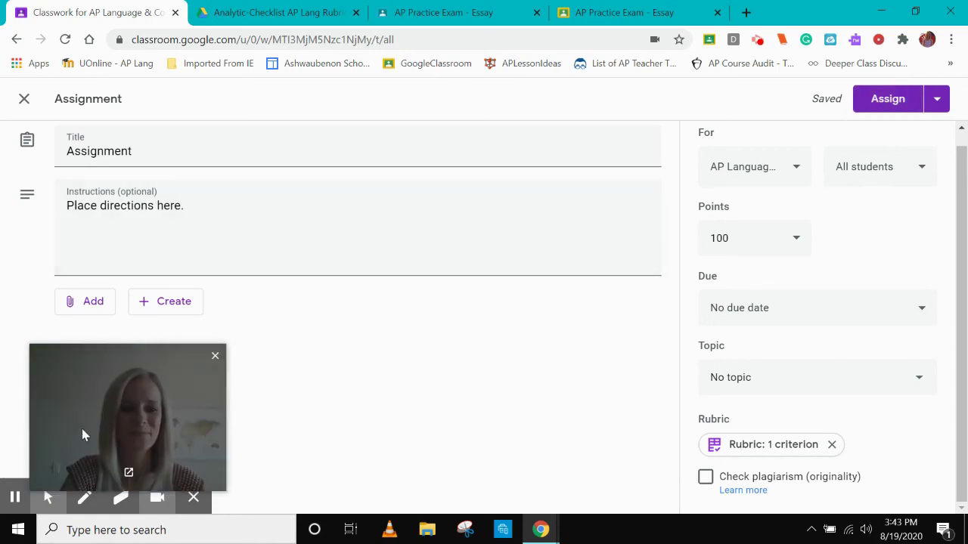
Go to the Chromebook Bootcamp class's Classwork page
click(15, 496)
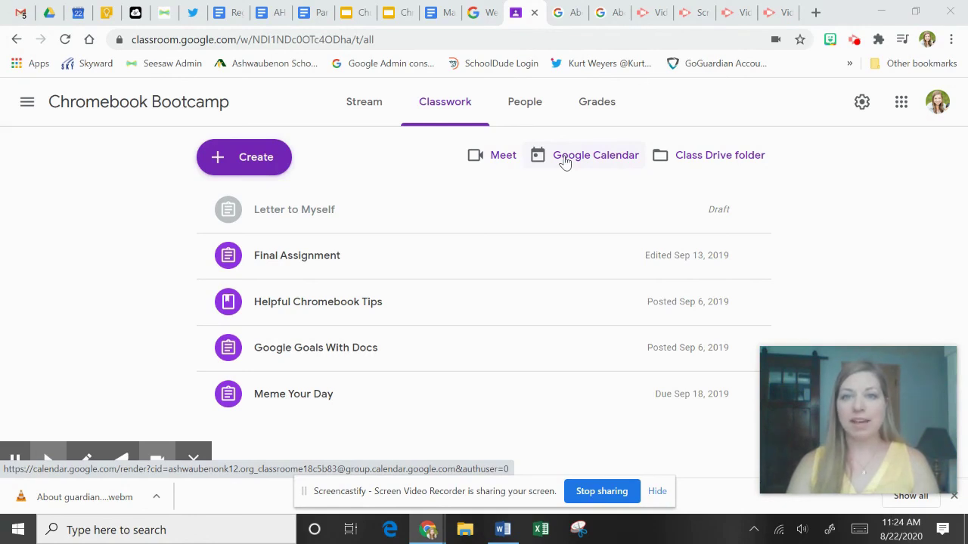
Open Settings and sharing for the Online Drivers Education Summer 2020 calendar
click(564, 162)
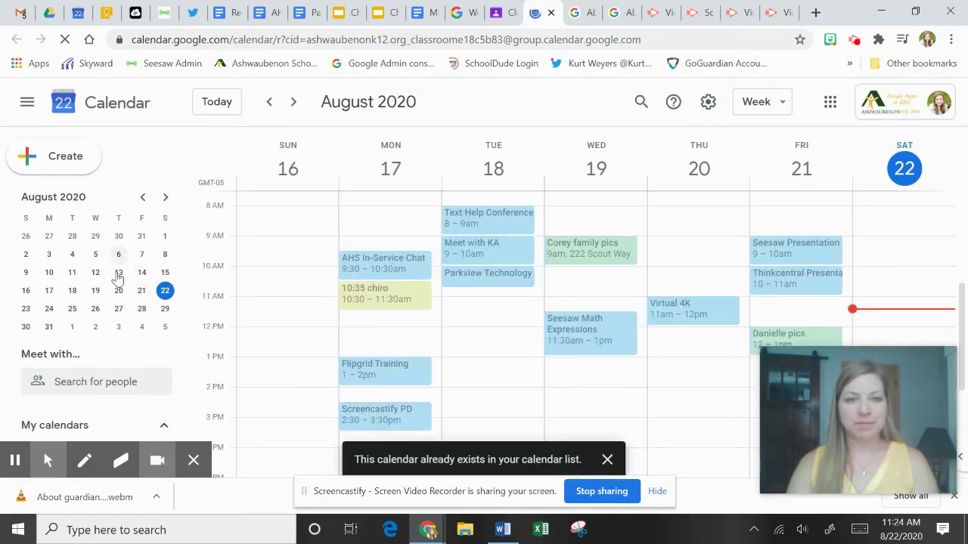
scroll(123, 293, down, 2)
scroll(125, 296, down, 5)
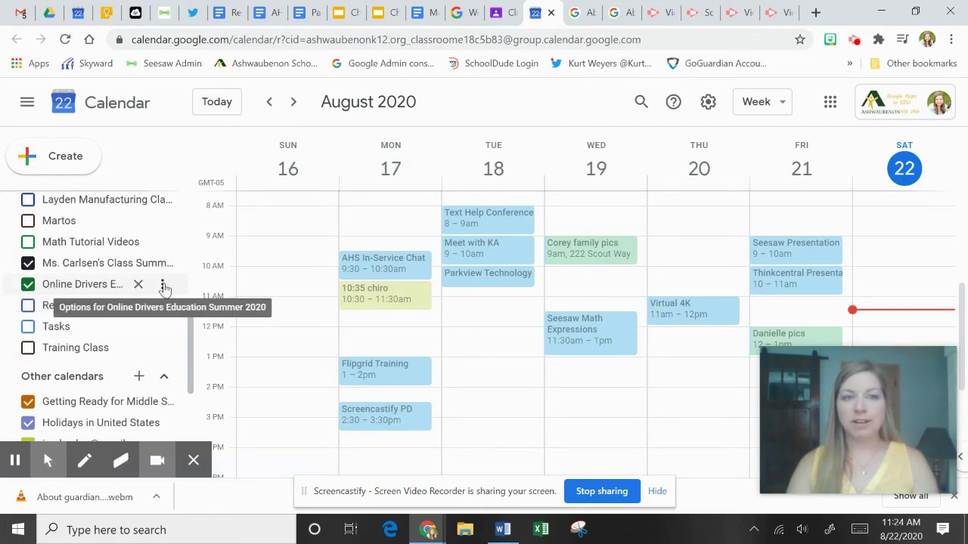
click(163, 287)
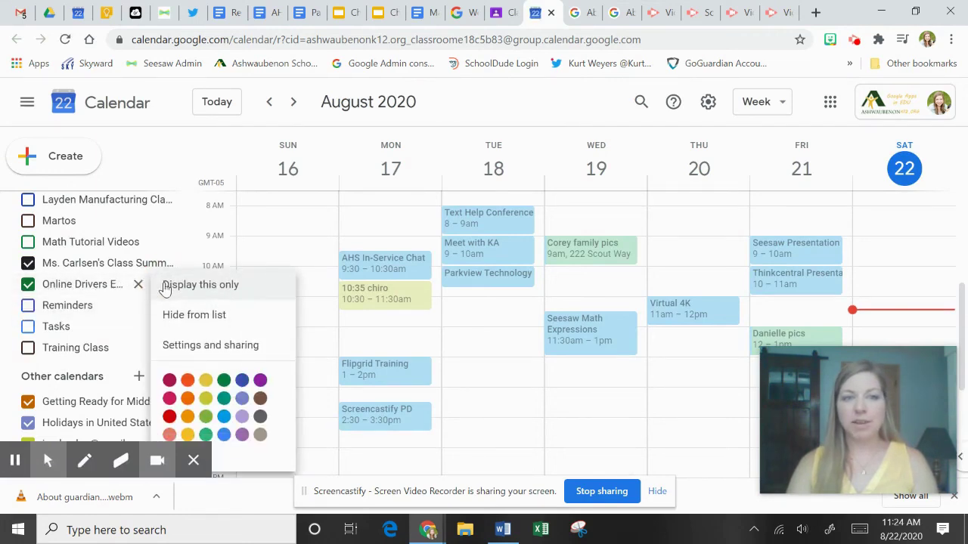
click(193, 348)
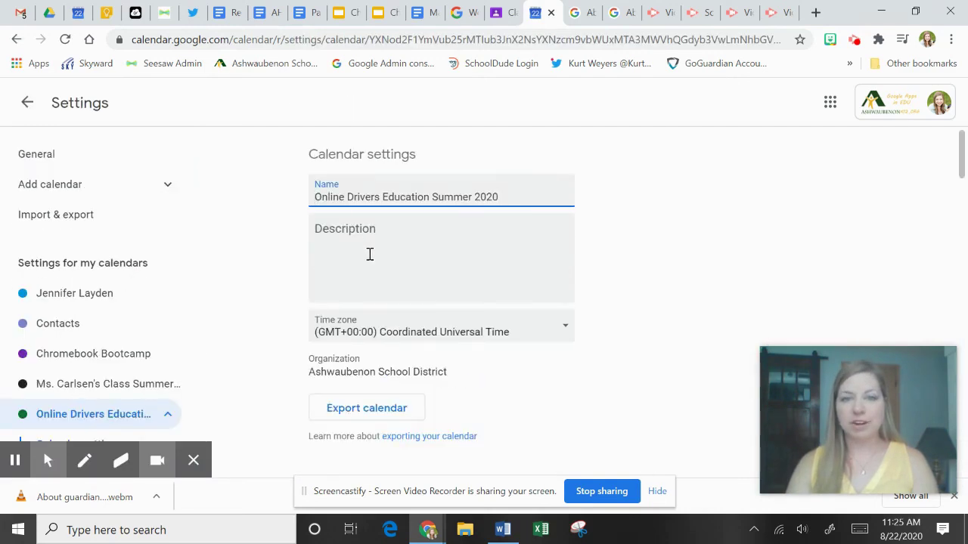
Get a shareable link for the Online Drivers Education Summer 2020 calendar and copy it
scroll(369, 257, down, 5)
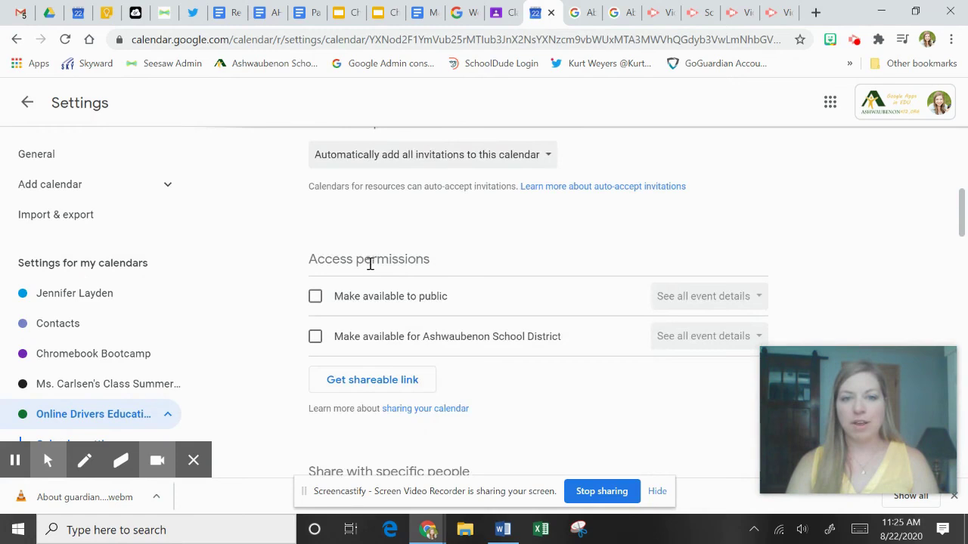
scroll(378, 287, down, 1)
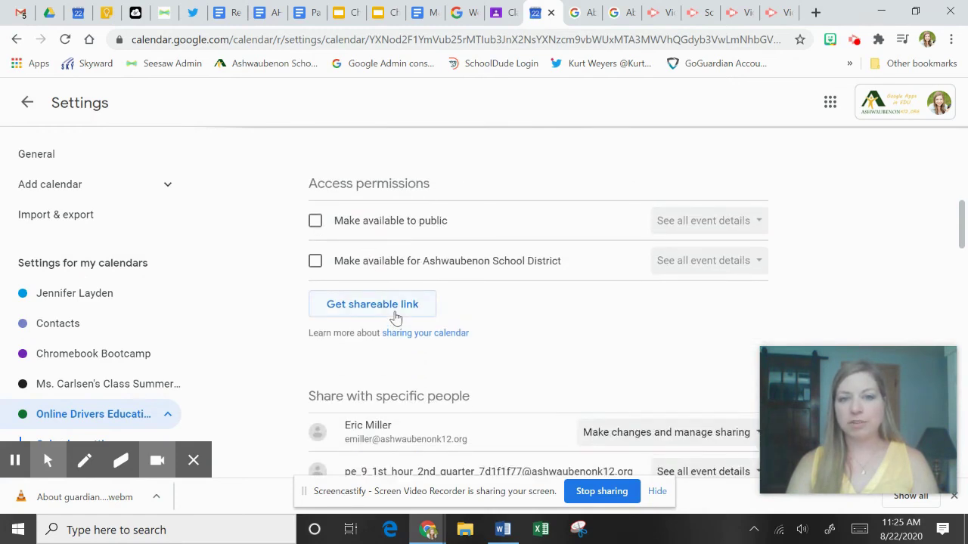
click(396, 316)
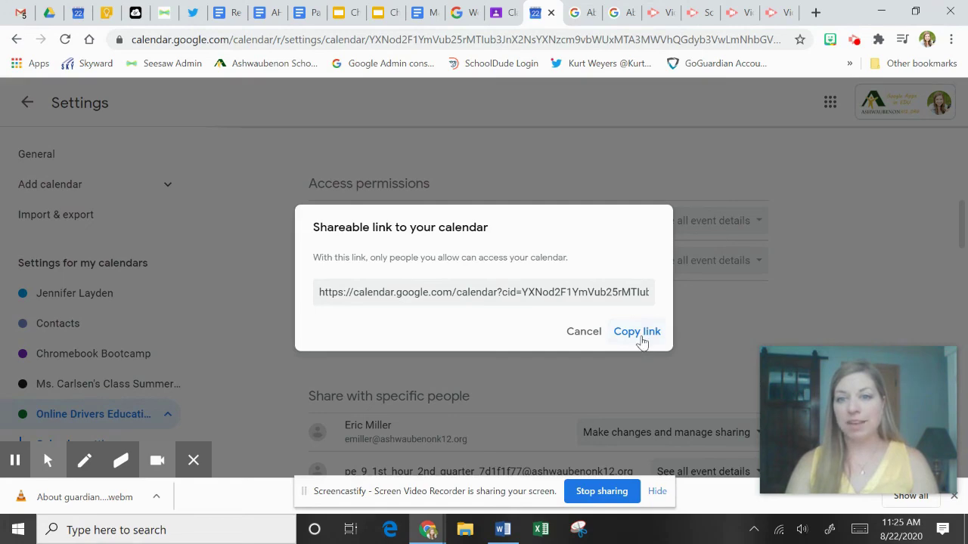
click(518, 97)
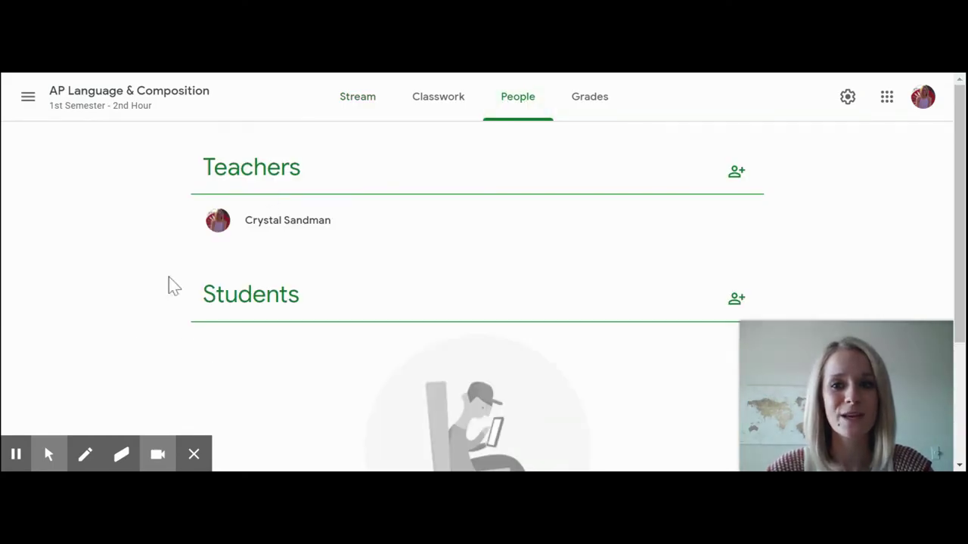
Review the AP Language & Composition teachers and students, then go to Grades
scroll(438, 350, down, 1)
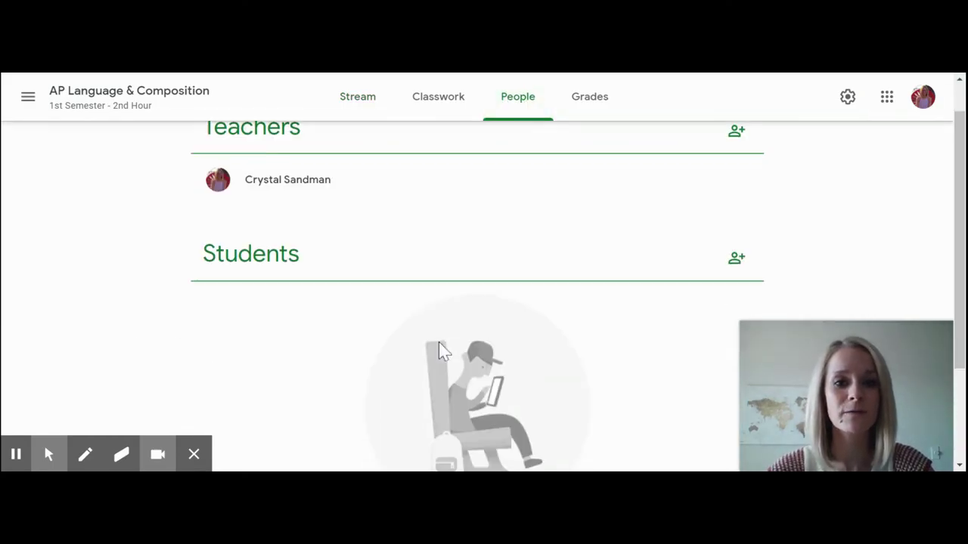
scroll(700, 320, down, 1)
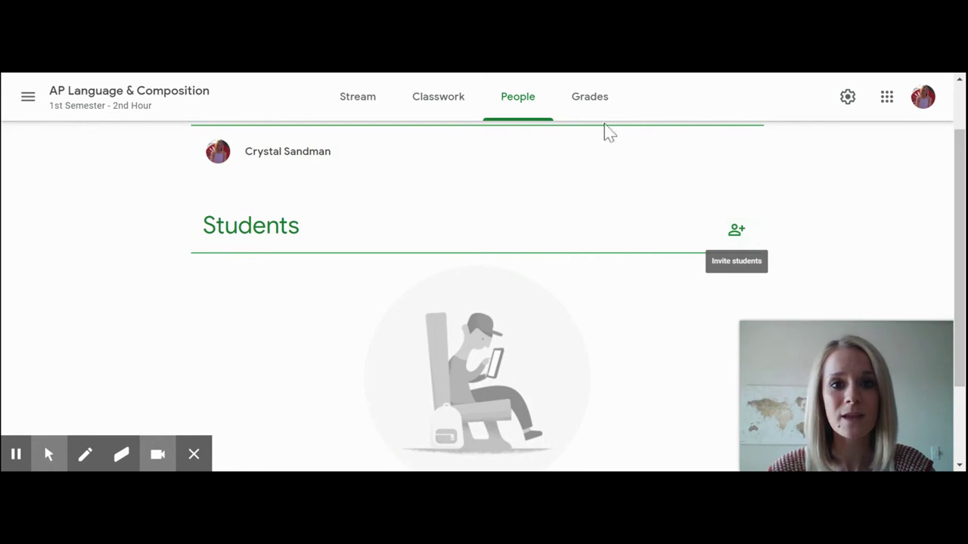
scroll(595, 217, up, 1)
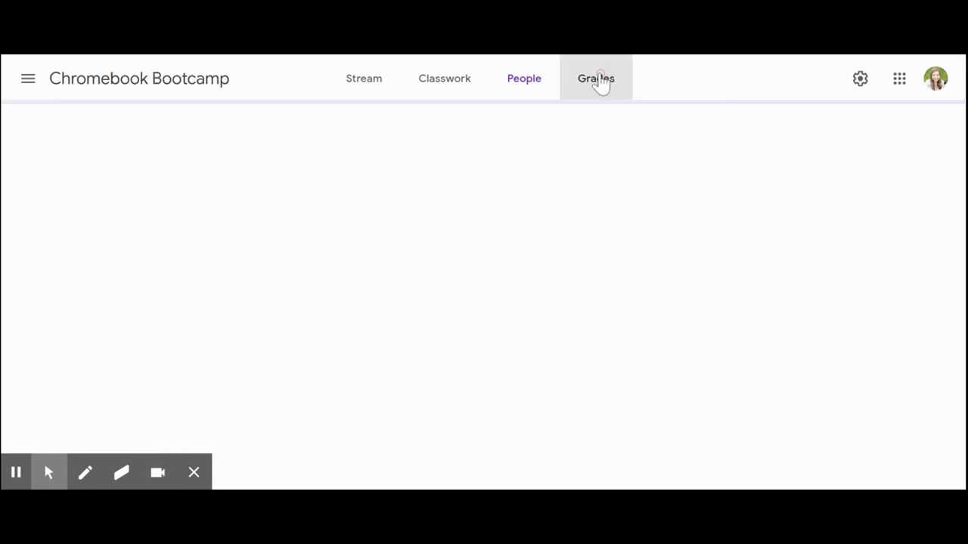
click(600, 82)
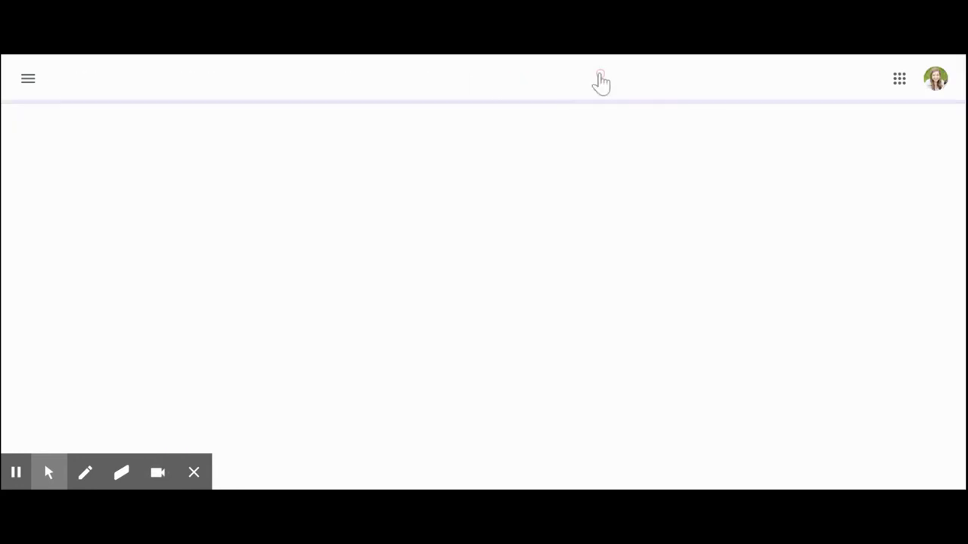